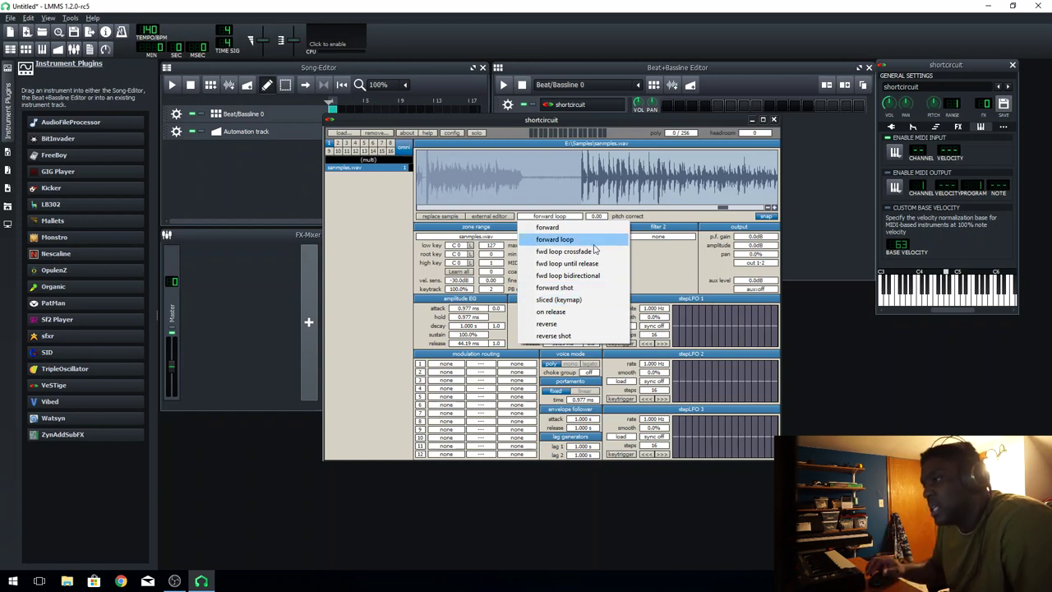
Step: Set the loaded sample to sliced (keymap) playback and move the second slice's start marker to the next loud hit
left_click(564, 303)
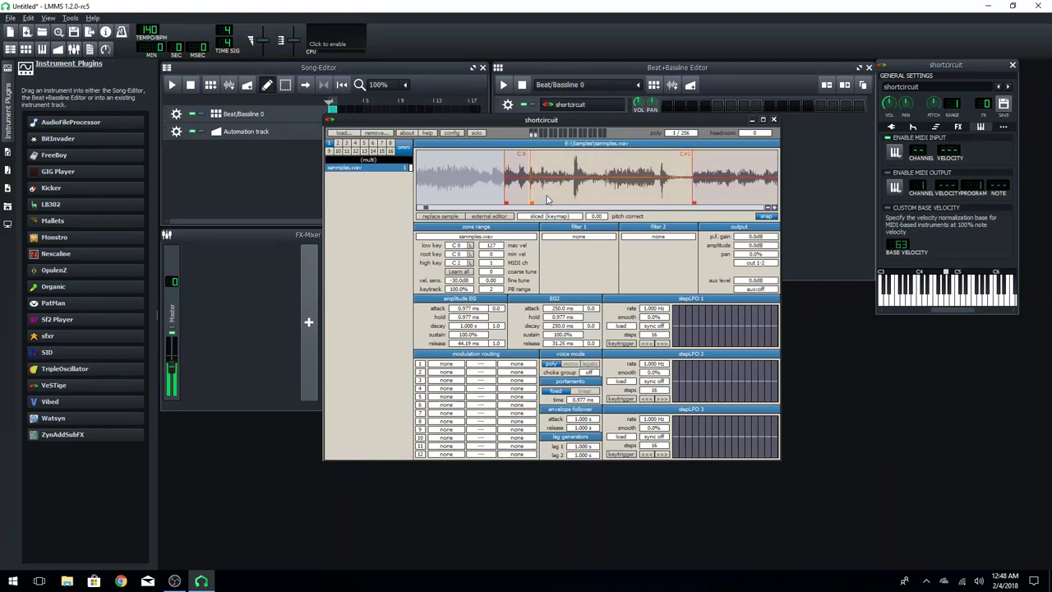
right_click(526, 197)
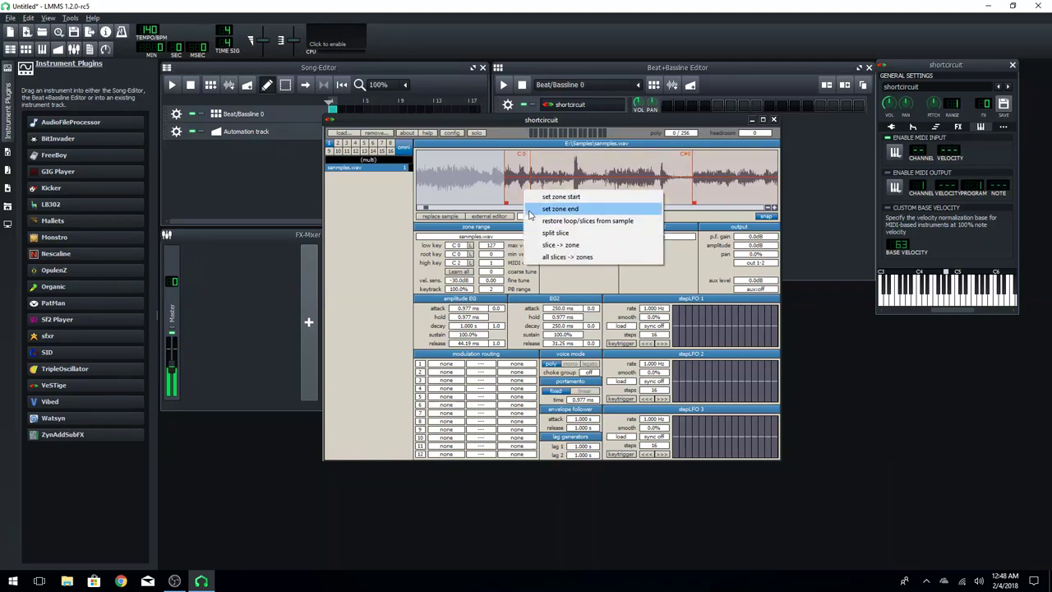
left_click(531, 209)
left_click_drag(532, 206, 577, 205)
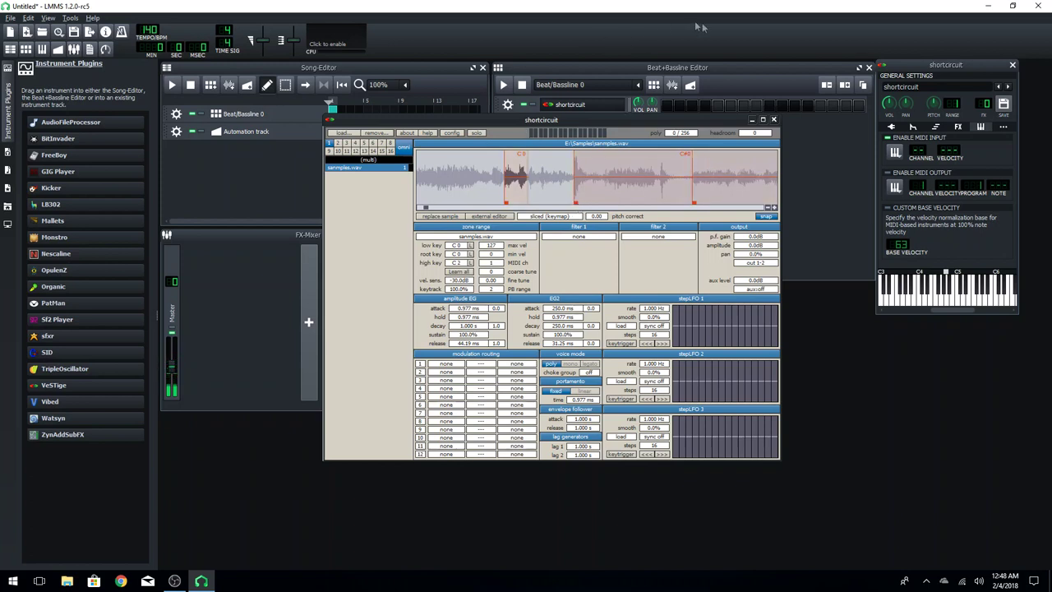
Step: Split the C 0 slice in two and move the slice marker after C#0 further along the waveform
scroll(645, 187, "down", 5)
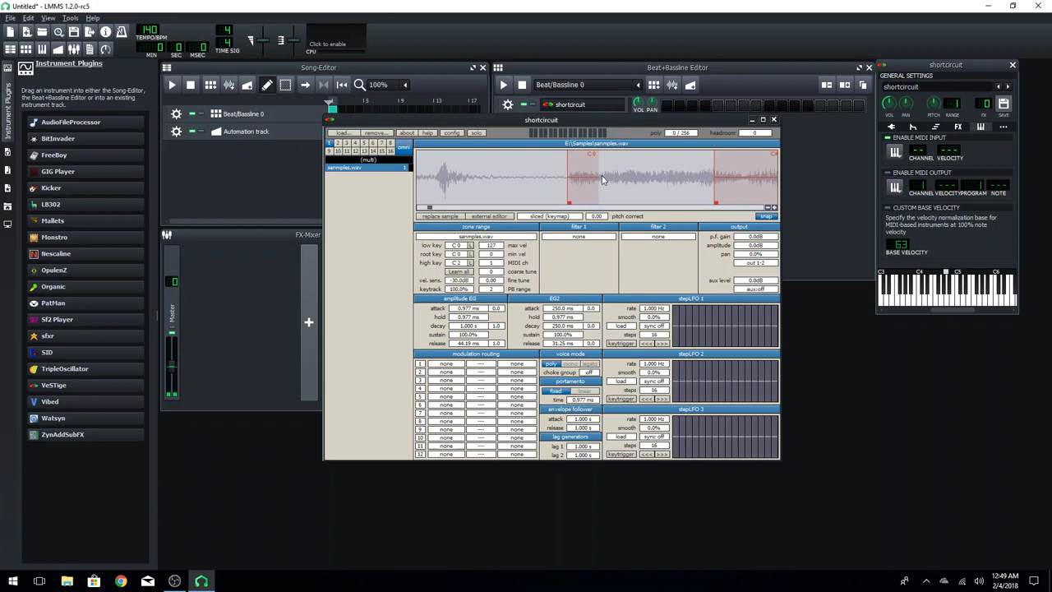
right_click(601, 176)
left_click(623, 211)
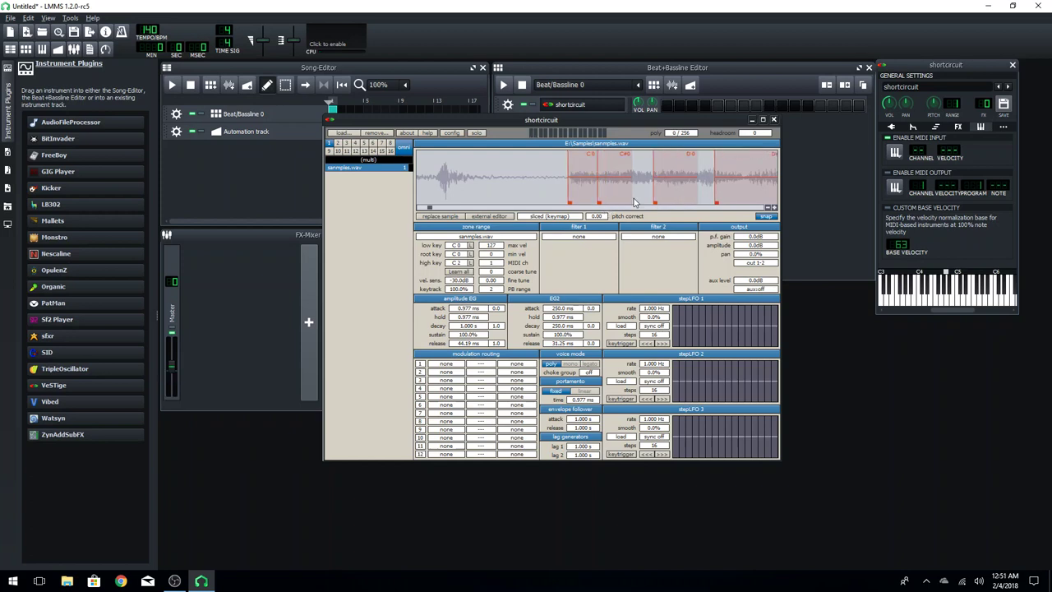
left_click_drag(632, 200, 651, 201)
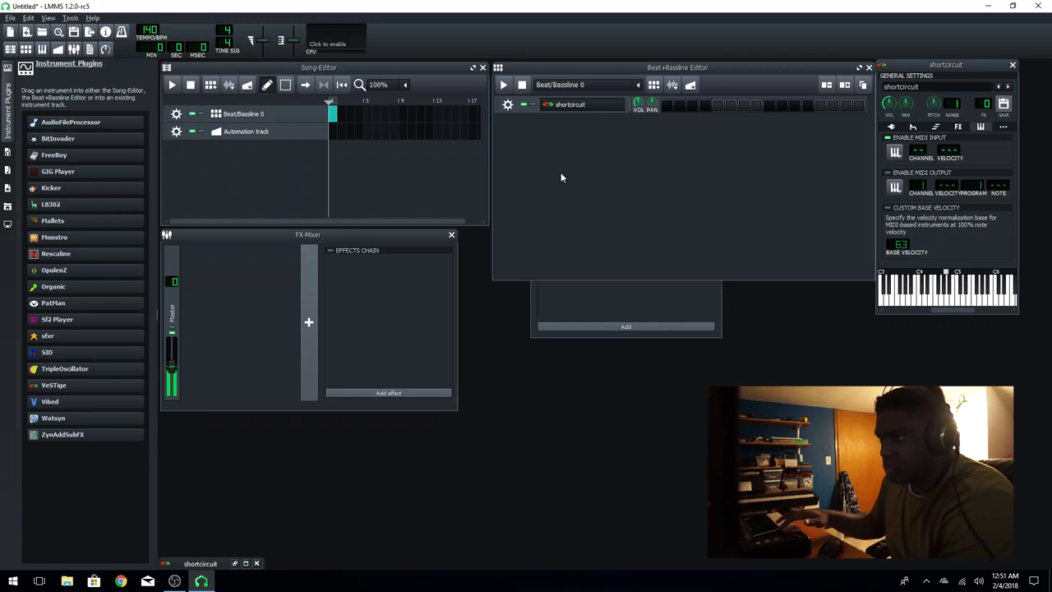
Step: Open the shortcircuit track's pattern in the piano roll and record a performance of the sample slices
right_click(666, 107)
left_click(676, 115)
left_click(188, 72)
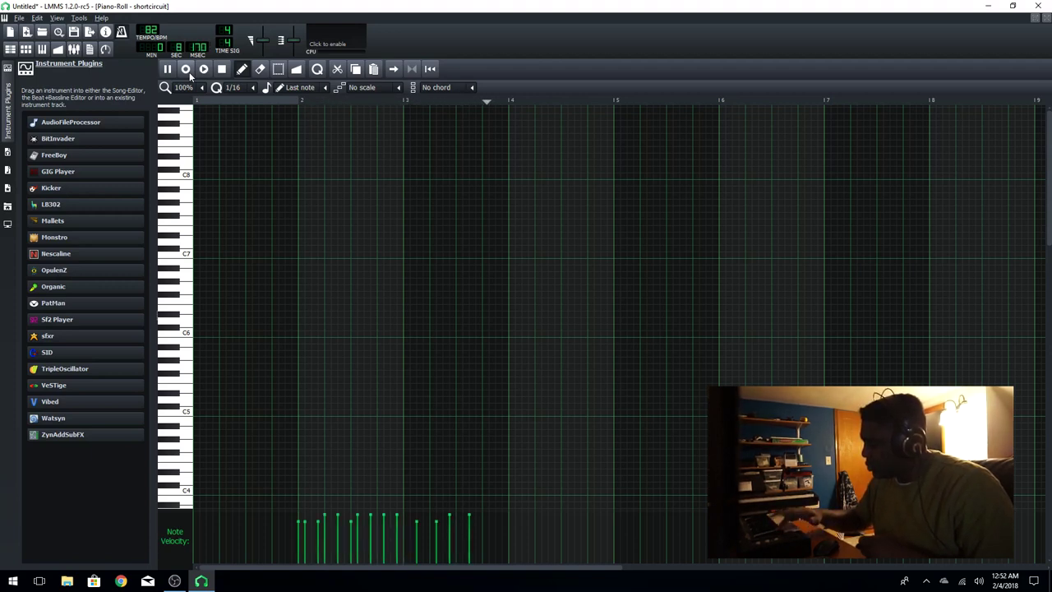
key("space")
key("space")
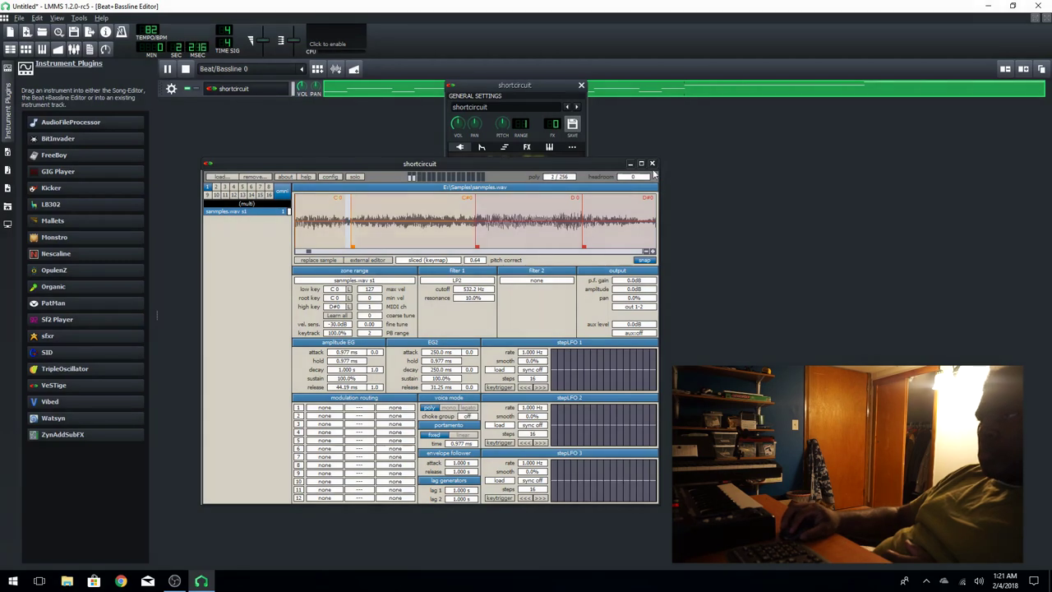
Step: Close the shortcircuit sampler window and its instrument settings window
left_click(653, 163)
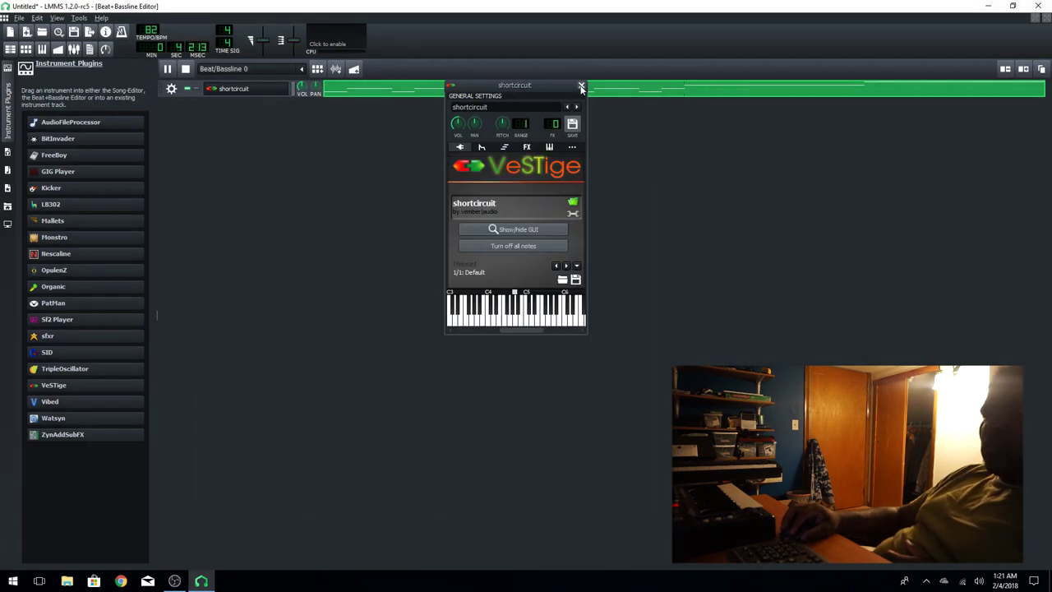
left_click(582, 86)
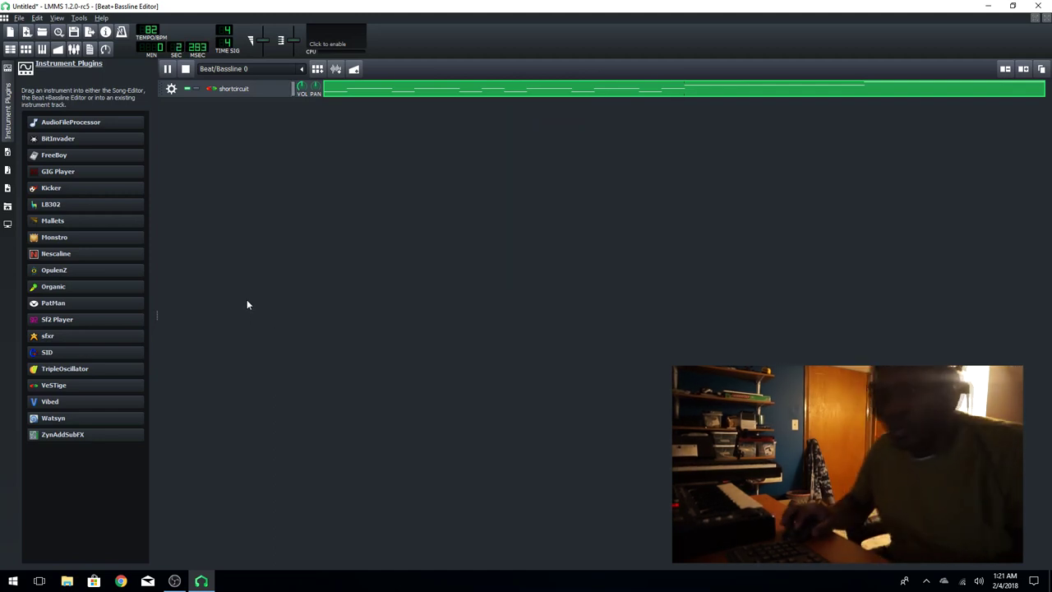
left_click(174, 581)
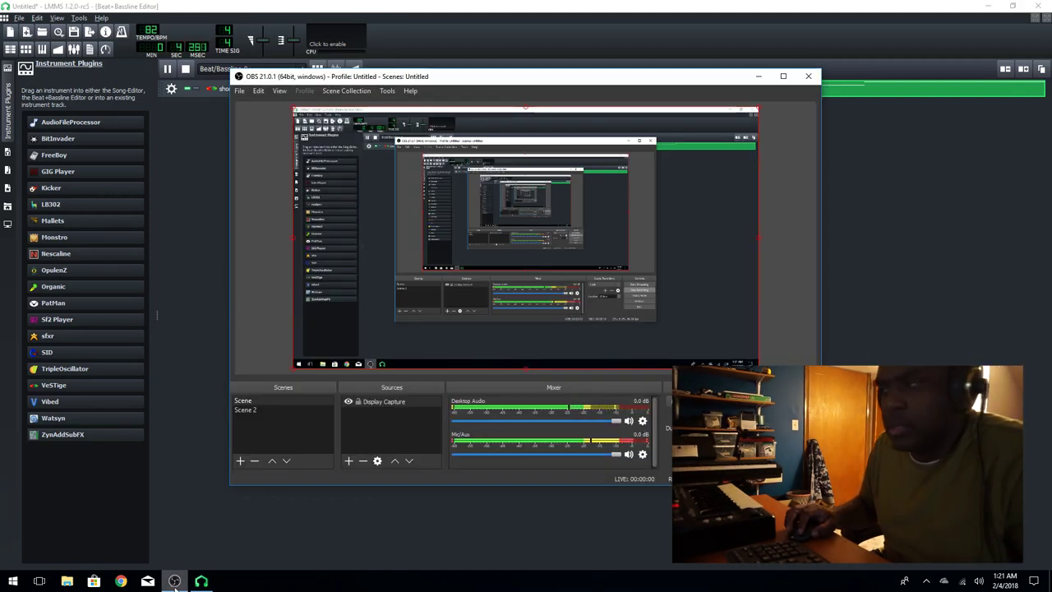
left_click(174, 581)
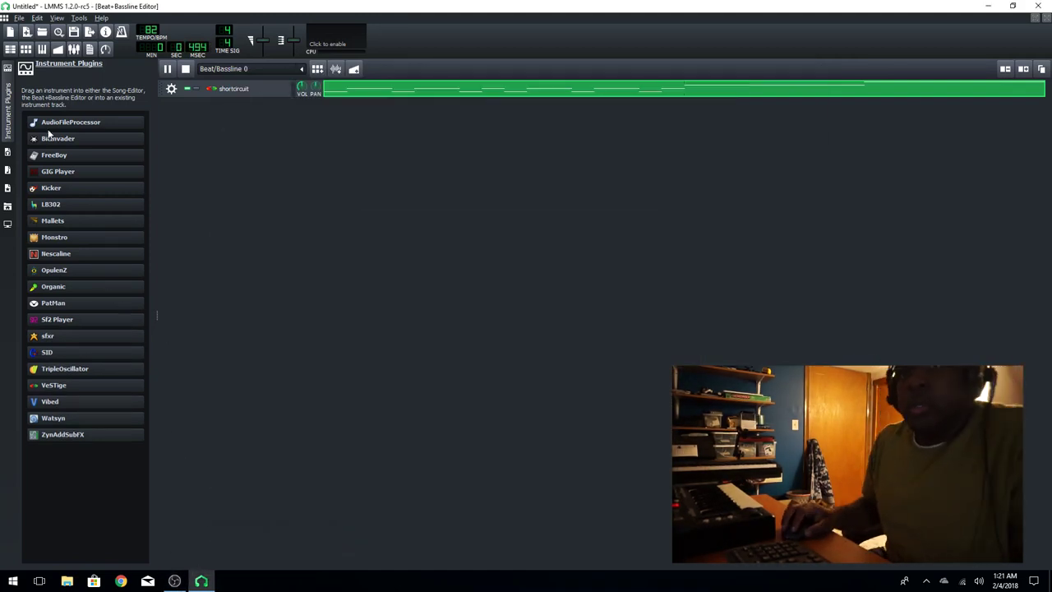
Step: Switch off the USB MIDI Controller as the shortcircuit track's MIDI input
left_click(171, 88)
mouse_move(203, 137)
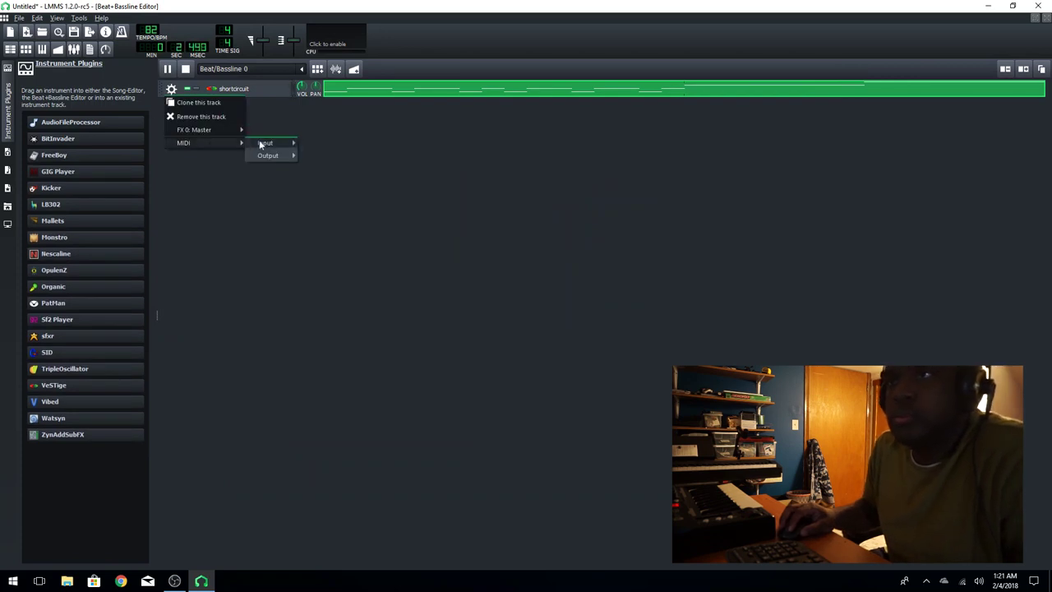
left_click(329, 146)
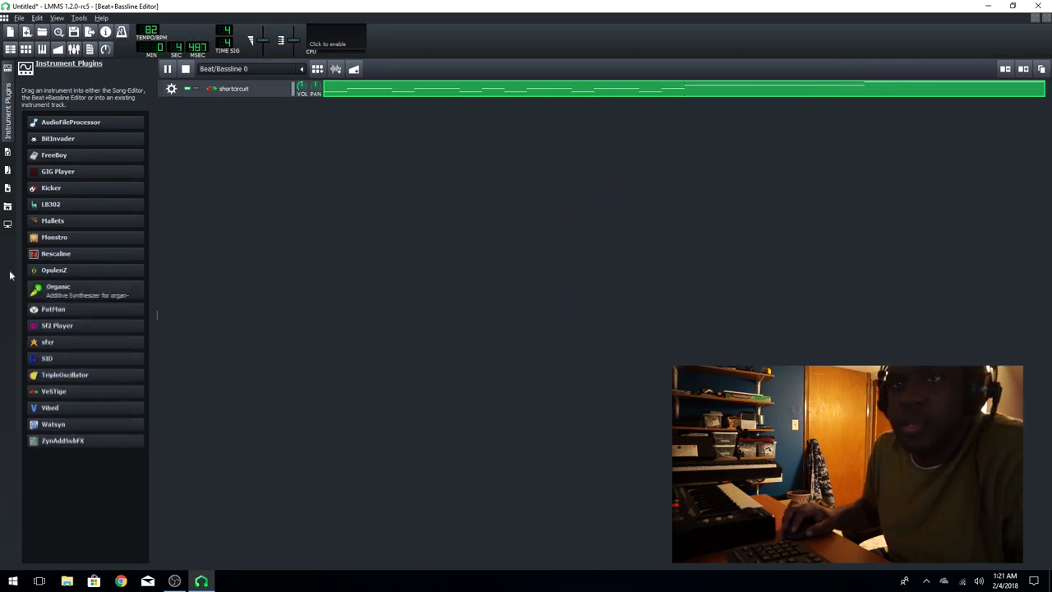
Step: Browse My Samples to the Trapaholic 808 Kicks folder inside D-Shine's Trapaholic Soundpack
left_click(8, 153)
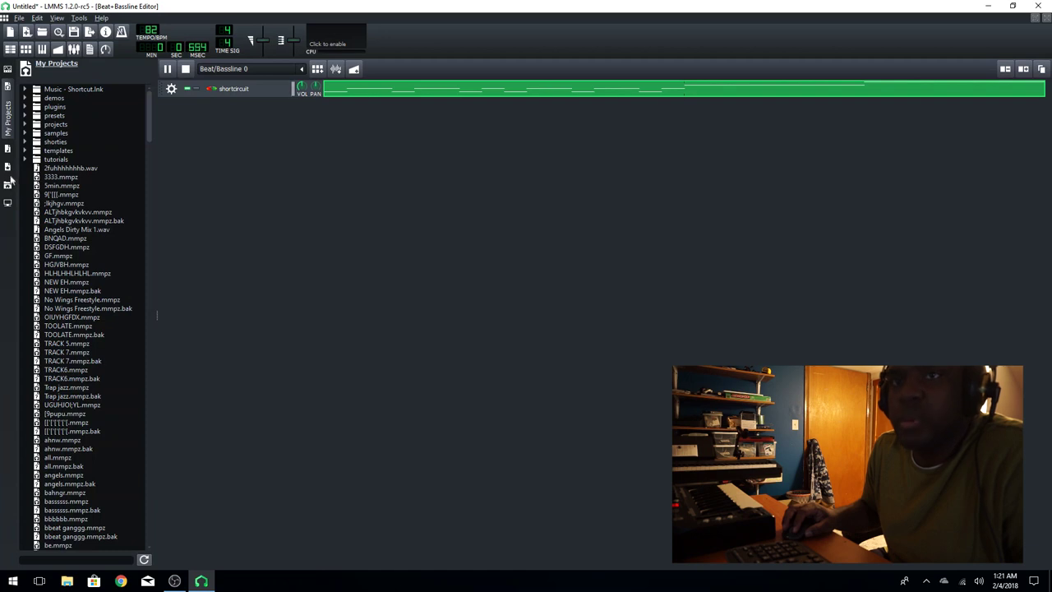
left_click(8, 169)
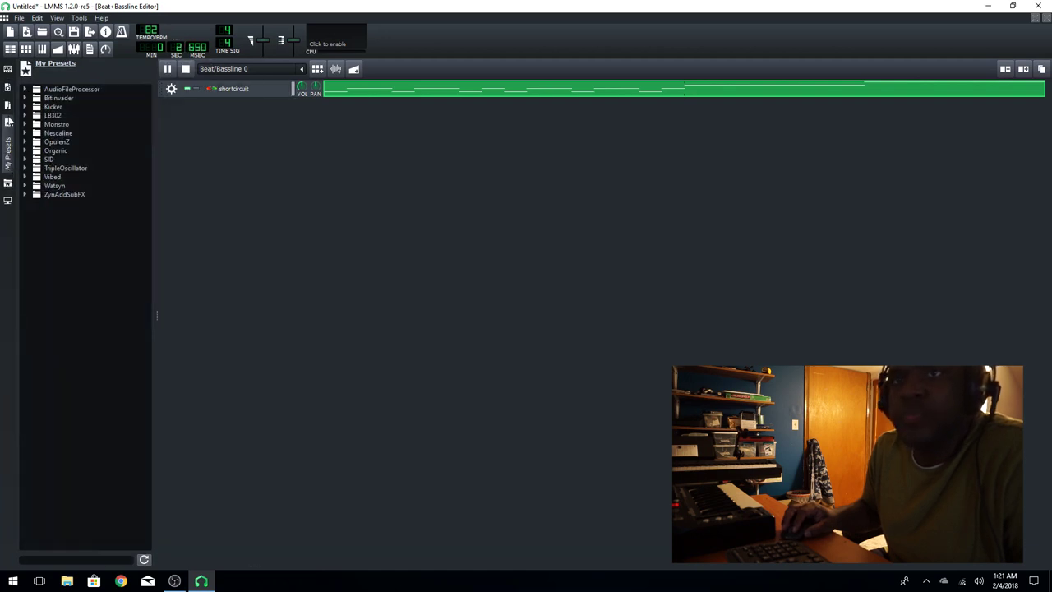
left_click(8, 107)
left_click(10, 112)
left_click(10, 112)
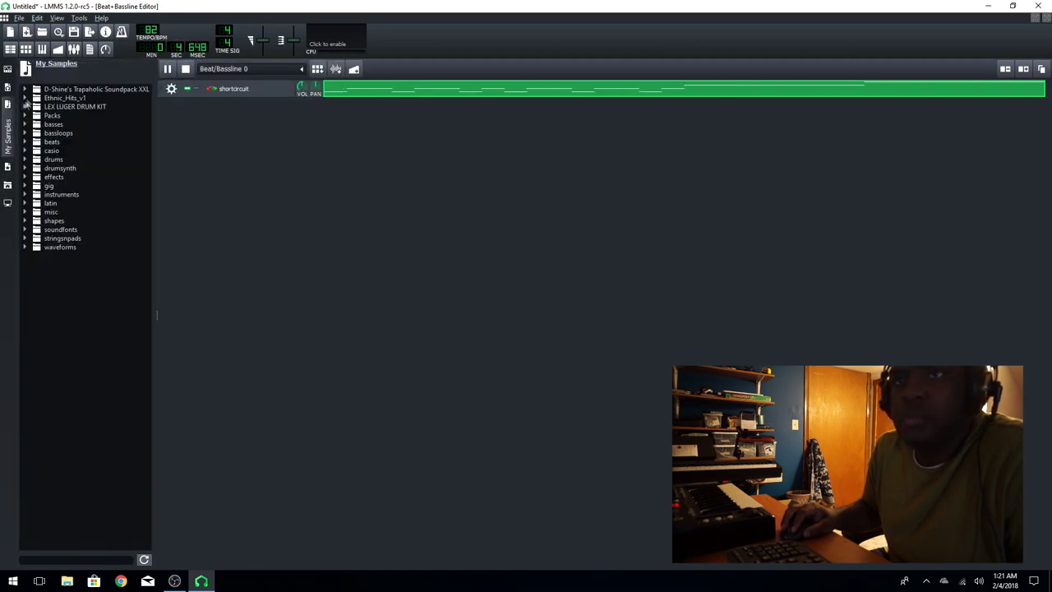
left_click(25, 89)
left_click(35, 98)
left_click(46, 107)
Step: Add Trapaholic Kick (10).wav as a new track with the USB MIDI Controller as its input, and play the beat
left_click(185, 69)
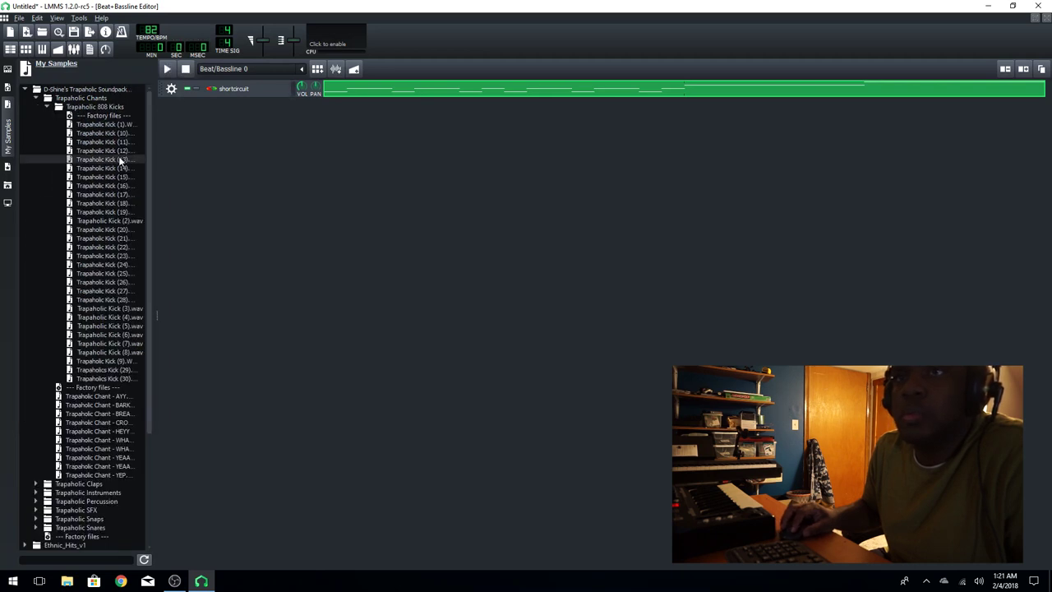
left_click_drag(112, 133, 185, 107)
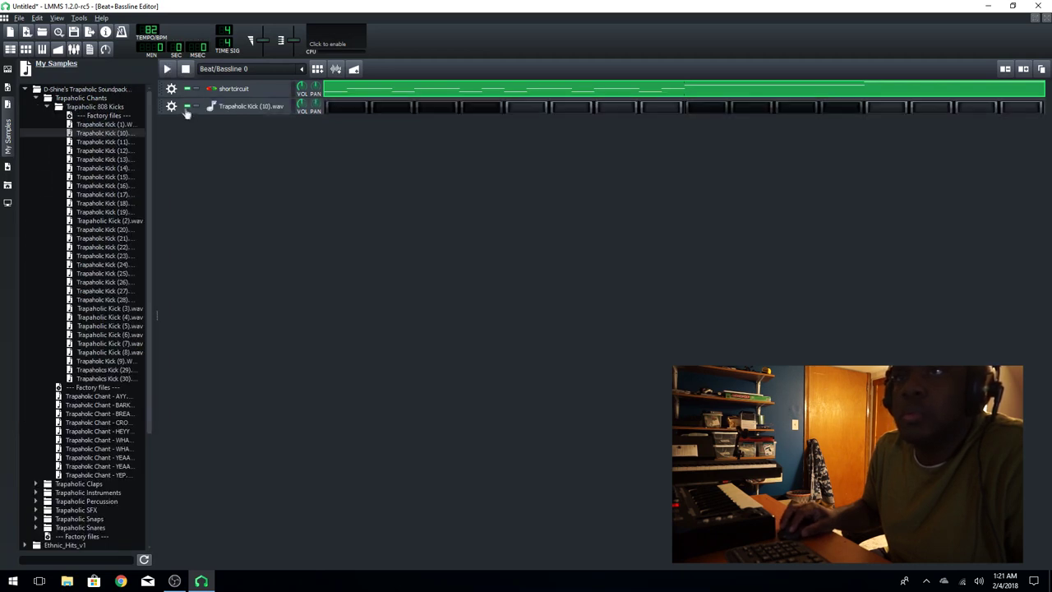
left_click(171, 107)
mouse_move(234, 162)
mouse_move(271, 161)
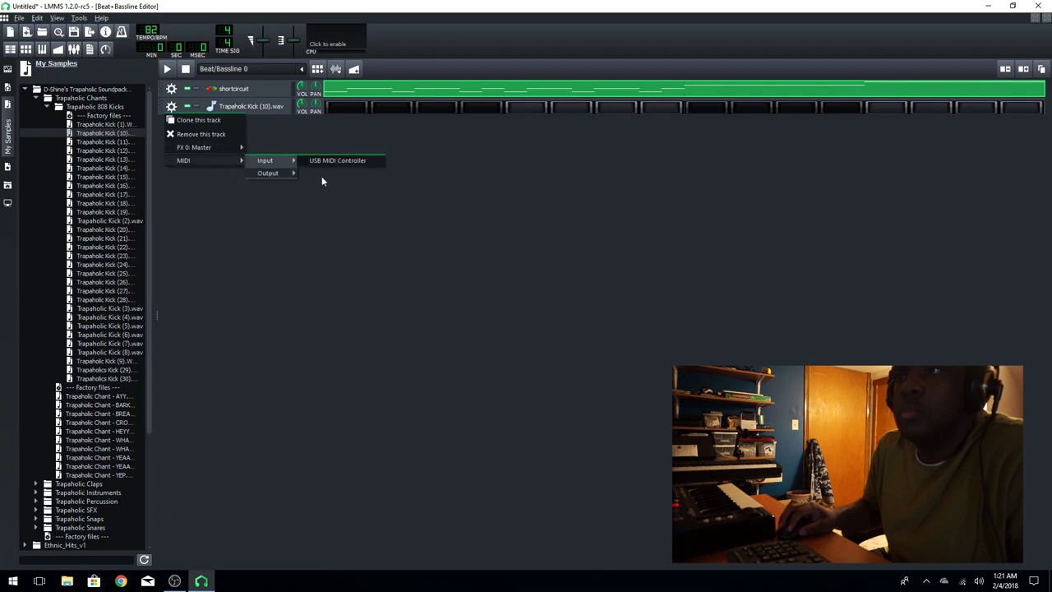
left_click(324, 160)
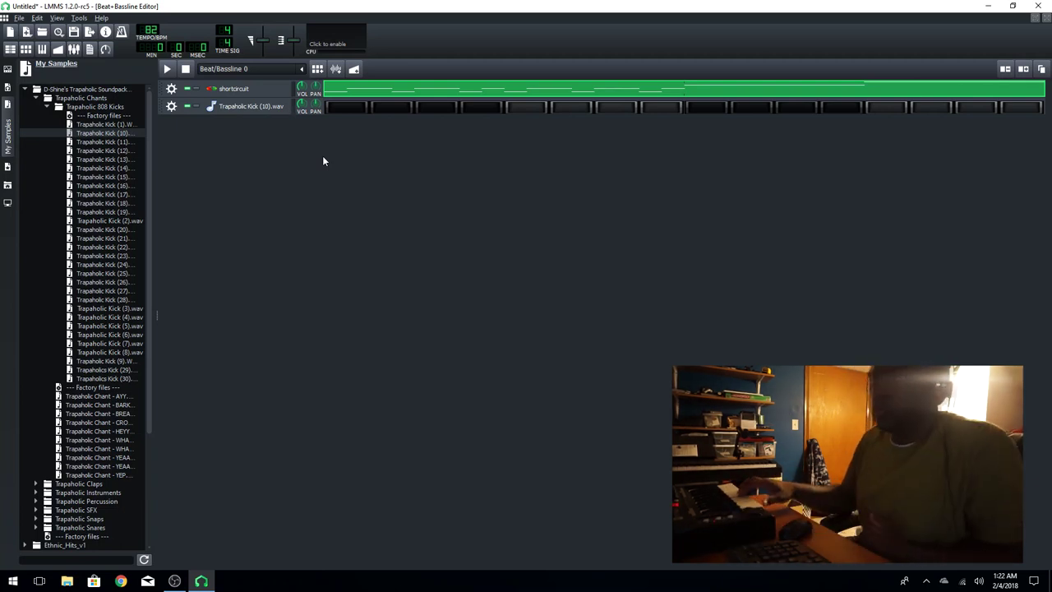
left_click(164, 69)
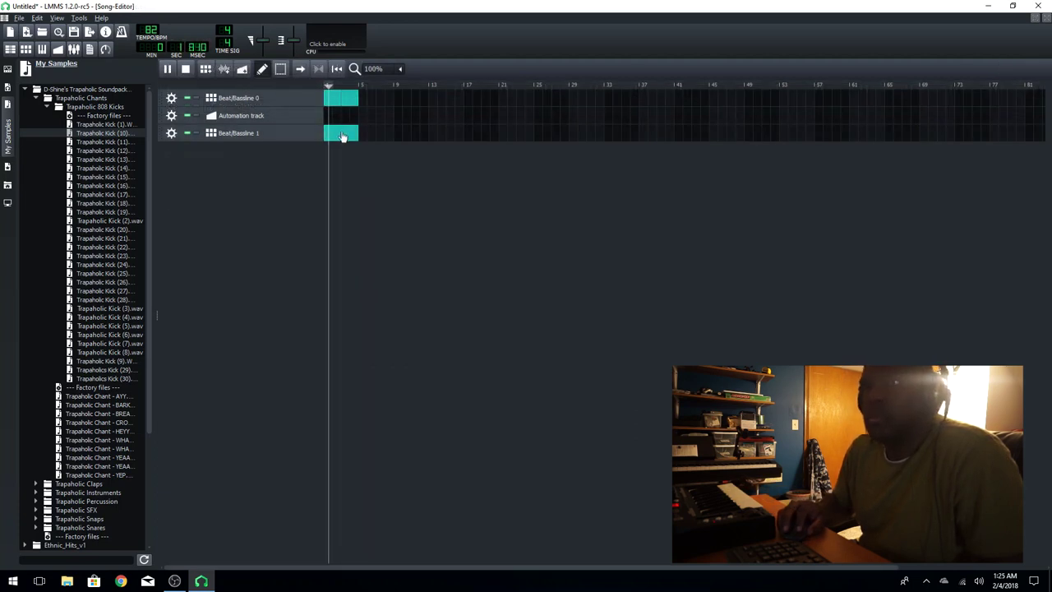
Step: Extend the Beat/Bassline 0 and Beat/Bassline 1 blocks in the song to the same end point, about bar 17
left_click_drag(359, 100, 394, 100)
left_click_drag(359, 135, 460, 149)
left_click_drag(392, 106, 462, 116)
Step: Open Beat/Bassline 1's kick pattern in the piano roll and select its higher notes from bar 2 onward
double_click(456, 134)
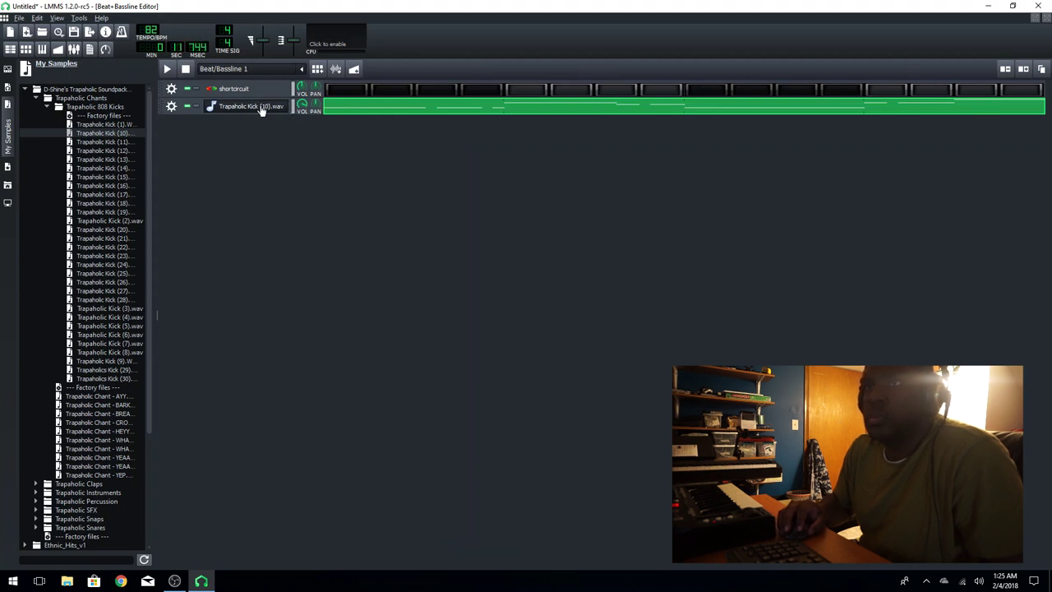
left_click(369, 117)
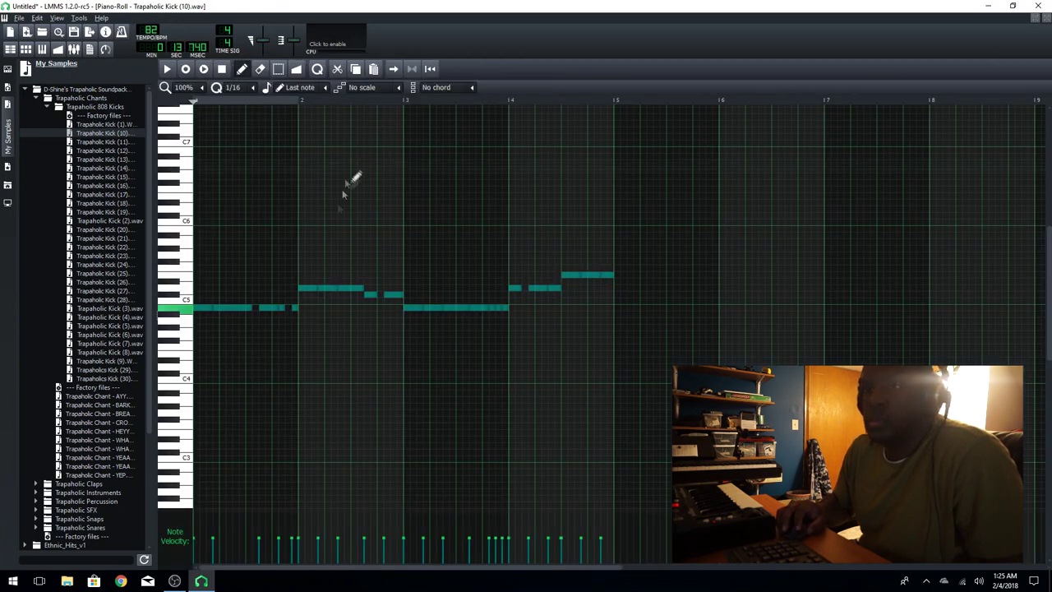
left_click(277, 68)
mouse_move(301, 223)
left_mouse_down()
mouse_move(403, 301)
mouse_move(623, 299)
left_mouse_up()
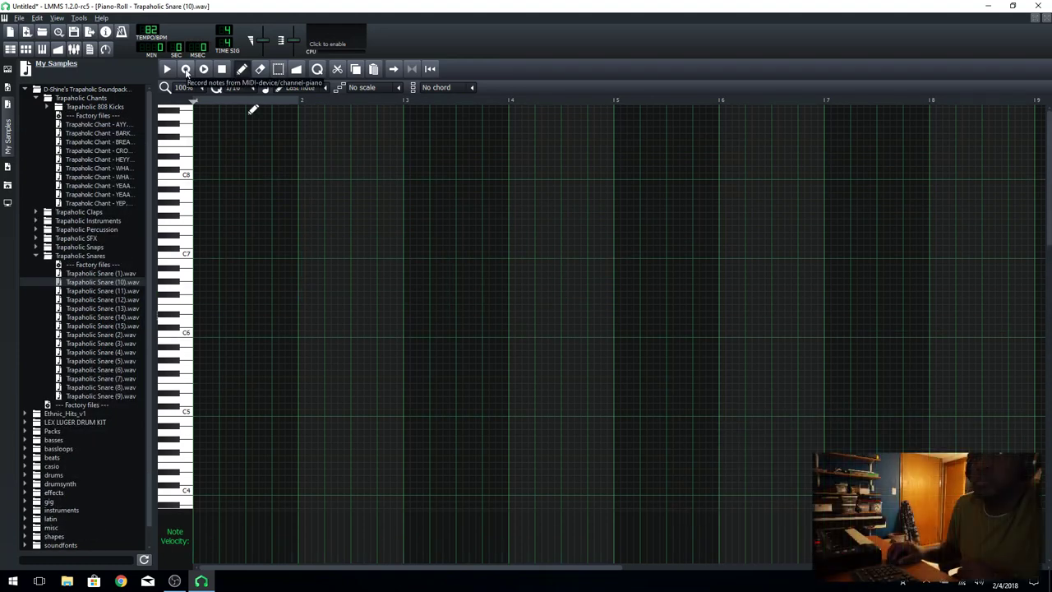
Step: Record a four-bar snare pattern on a single pitch for Trapaholic Snare (10).wav in the piano roll
key("y")
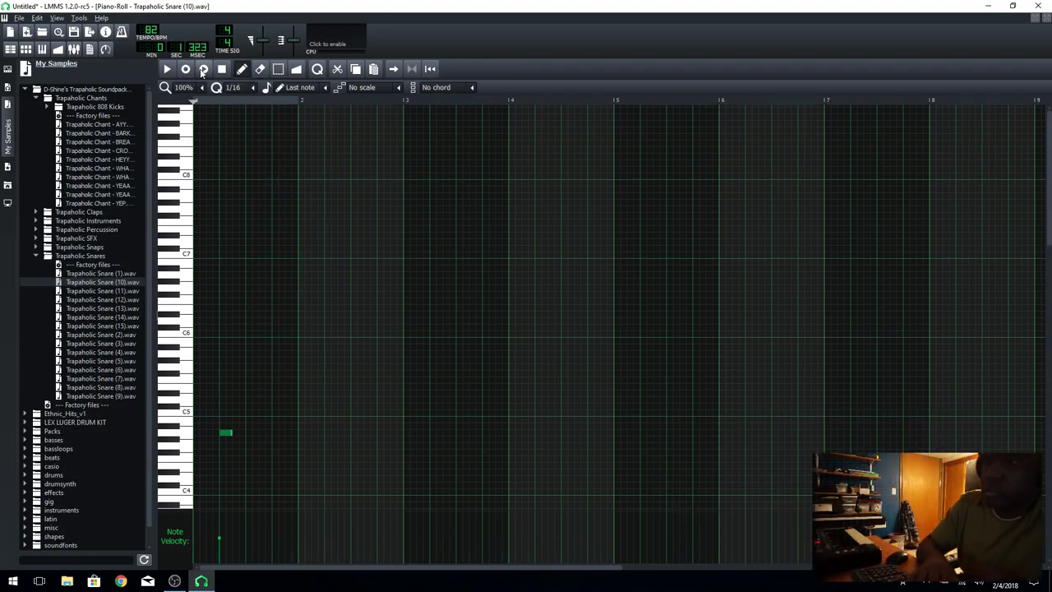
key("y")
key("y")
key("y")
key("y")
key("y")
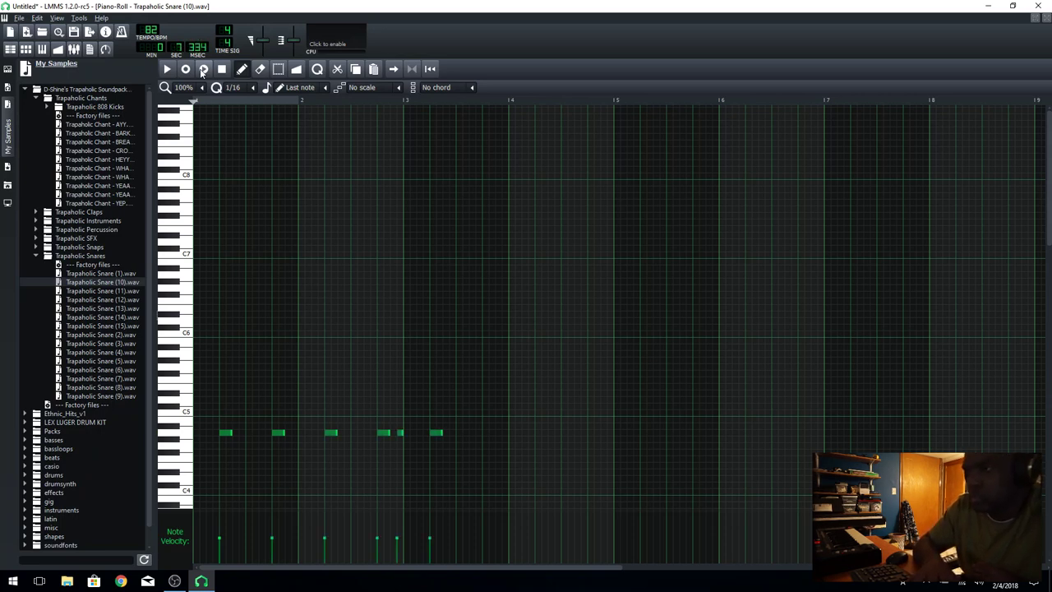
key("y")
key("y")
key("y")
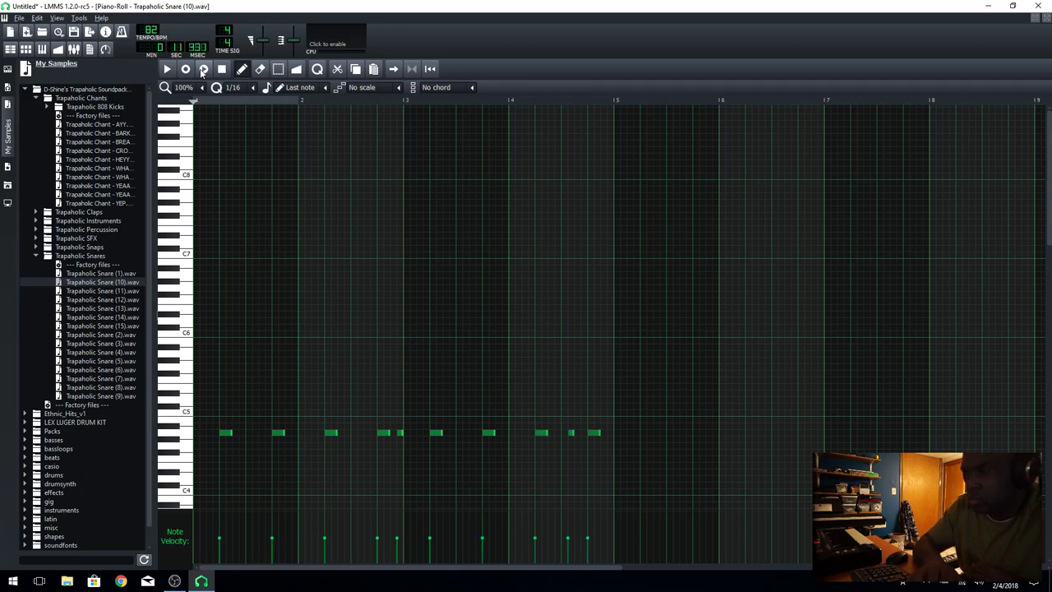
Step: Add LEX Hat(2).wav from the LEX HATZ folder as a new track in Beat/Bassline 1 and open its piano roll
left_click(25, 49)
double_click(261, 114)
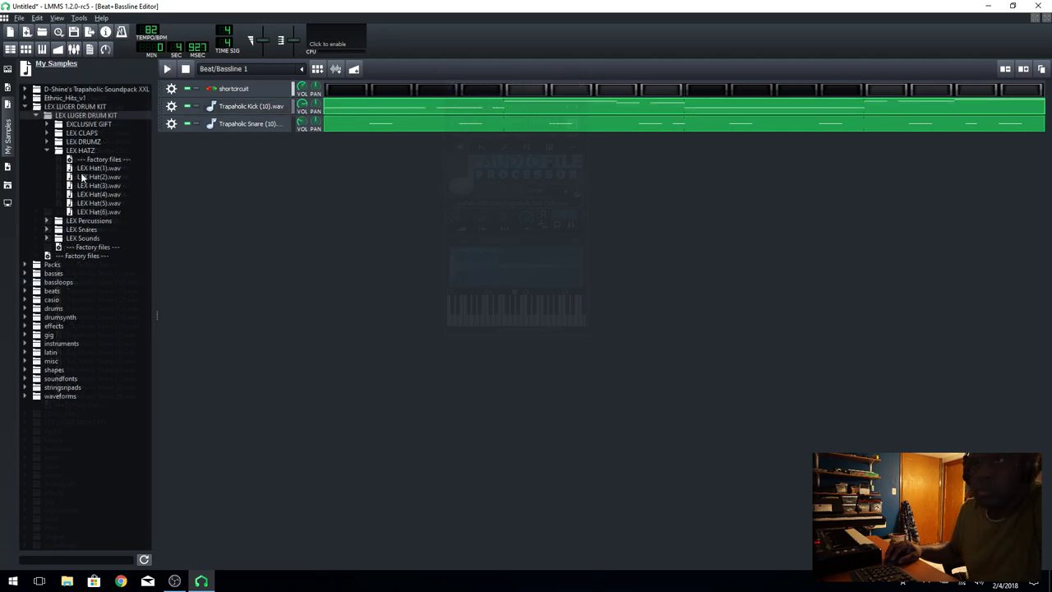
left_click_drag(82, 176, 338, 188)
right_click(350, 148)
left_click(360, 153)
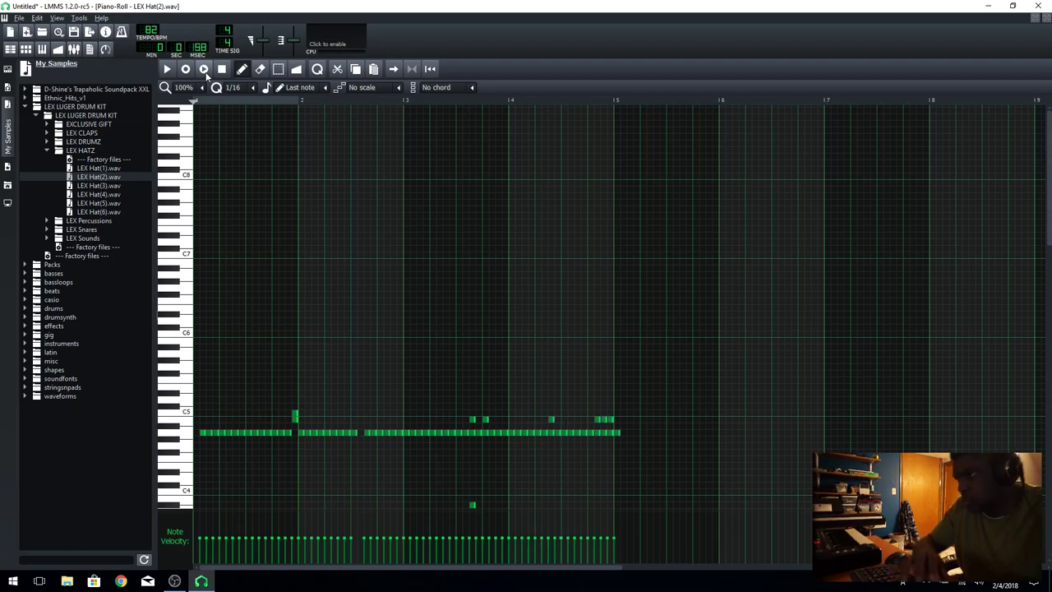
Step: Remove the stray hat notes past bar 5 and before bar 2, filling the main row's gap at 1/32 quantization
right_click(619, 432)
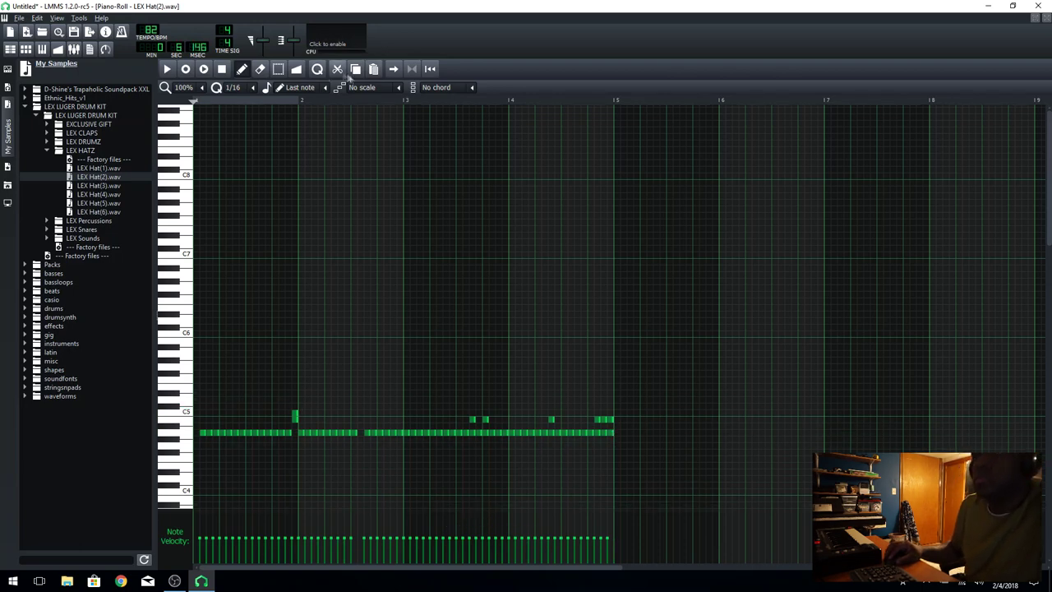
scroll(245, 92, "up", 1)
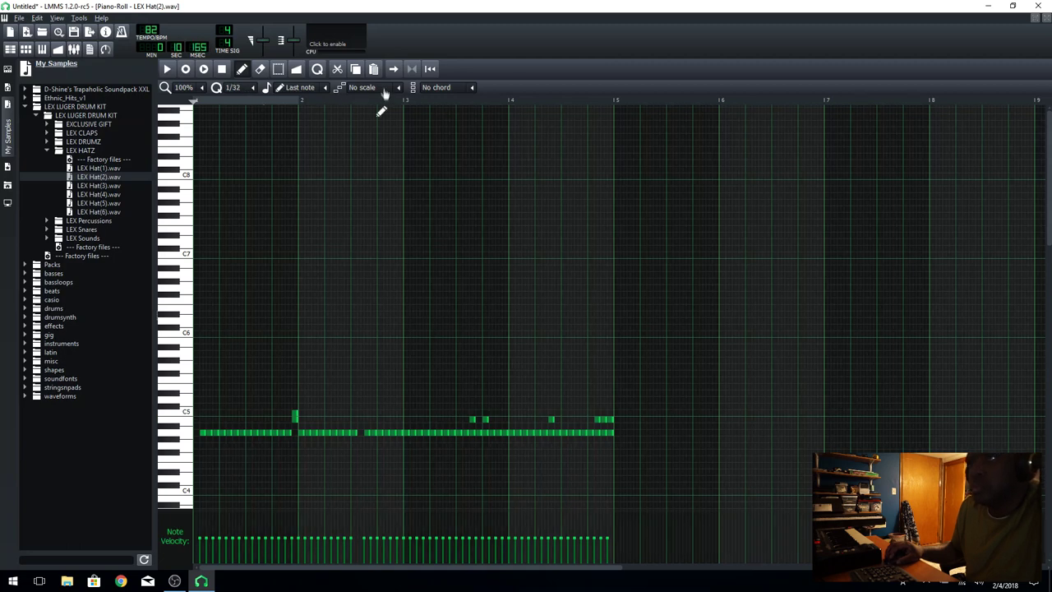
right_click(294, 417)
left_click(294, 433)
scroll(197, 88, "down", 1)
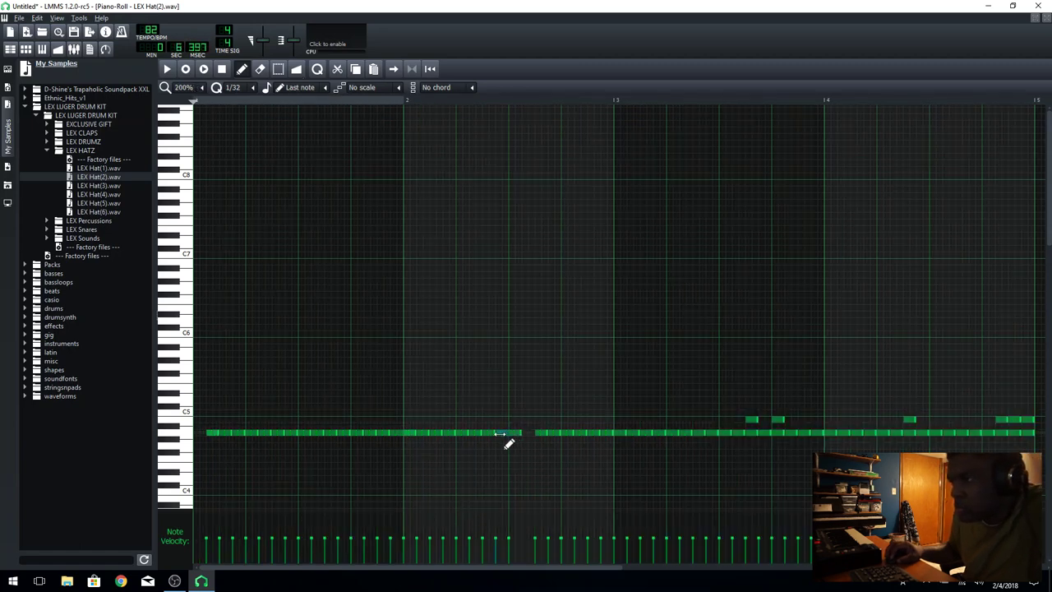
Step: Add a fast 1/32 hat roll in the middle of bar 2 and fill the empty gap in the main hat row
left_click_drag(505, 433, 500, 434)
left_click(505, 433)
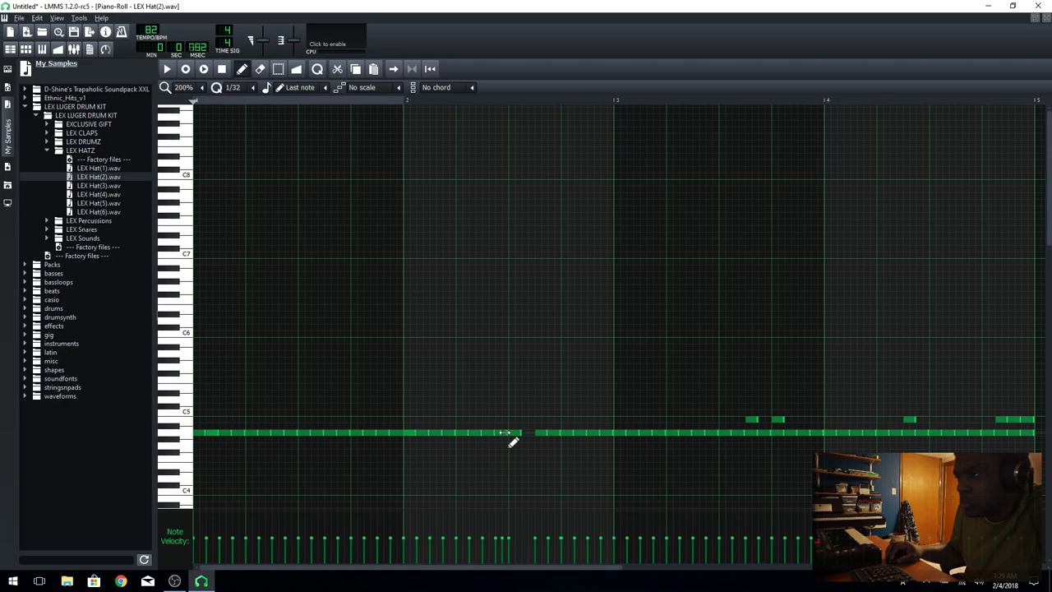
left_click(526, 433)
left_click_drag(254, 568, 369, 580)
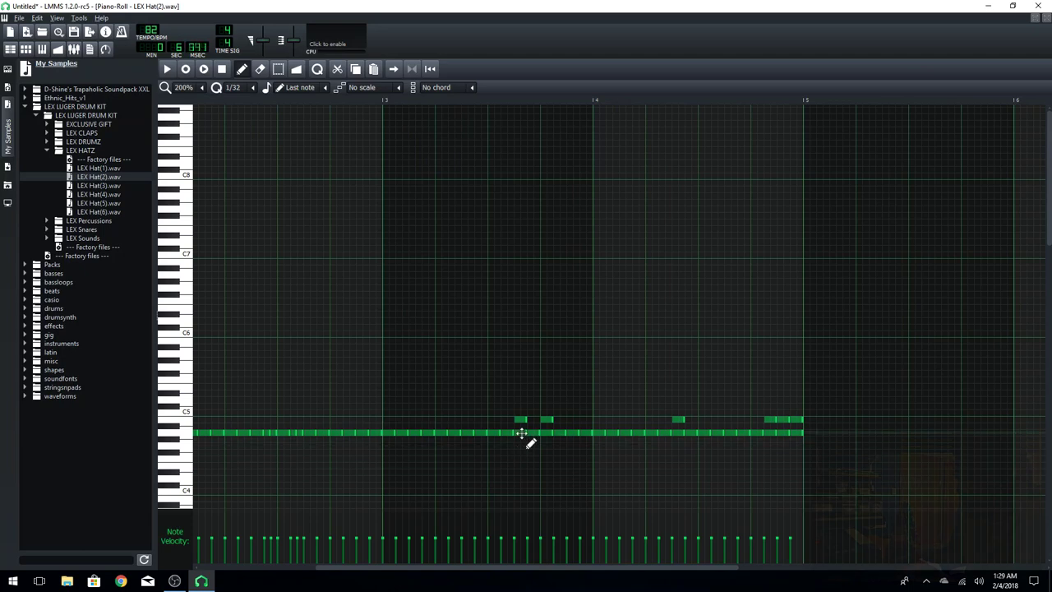
Step: Remove the stray hat notes above the main row in bars 3 and 4, filling the row beneath with 1/32 hats
right_click(520, 420)
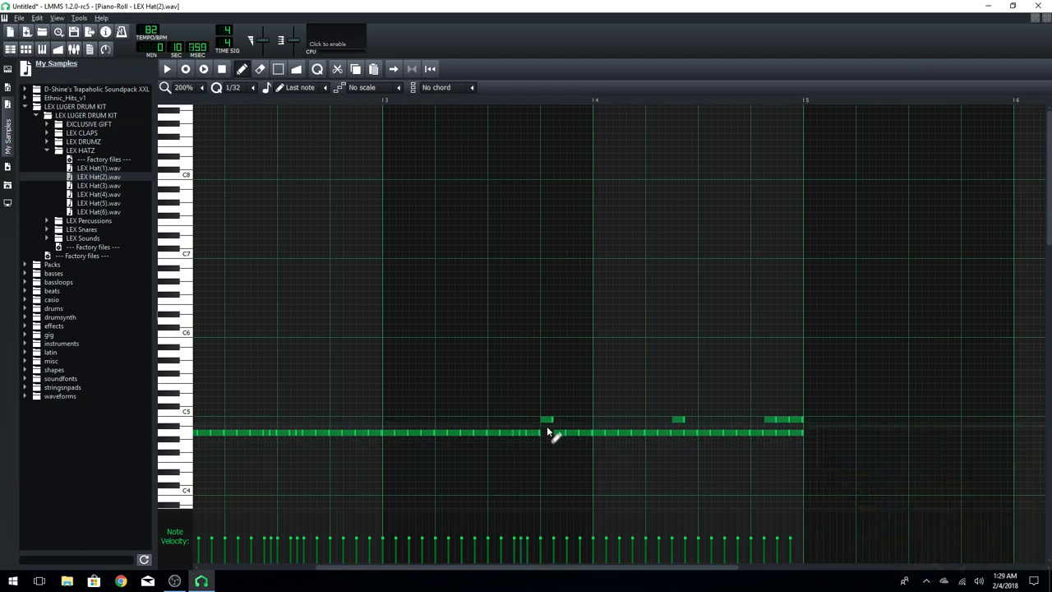
right_click(546, 420)
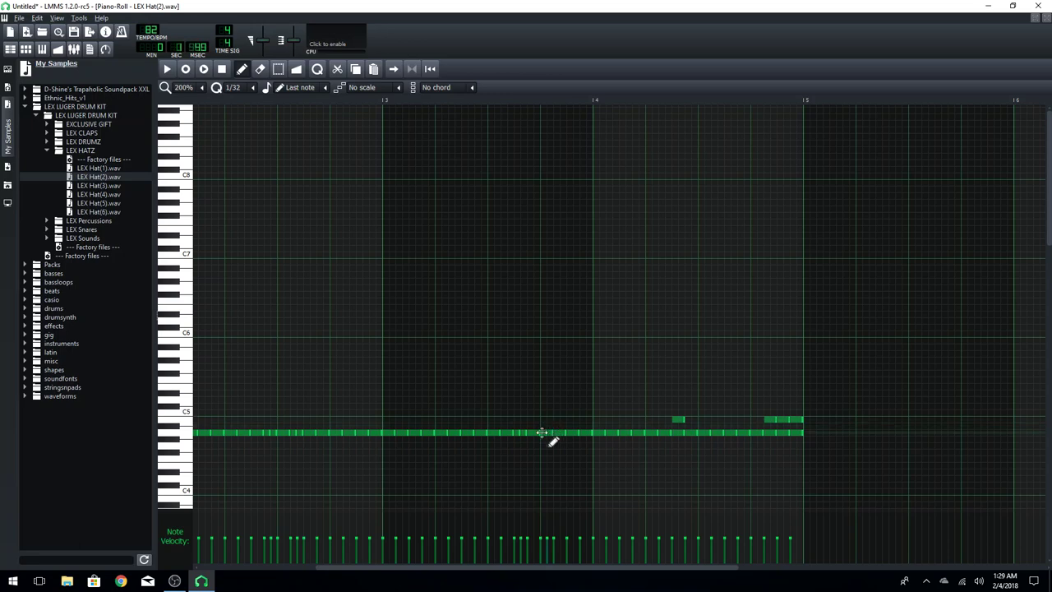
right_click(677, 433)
right_click(679, 420)
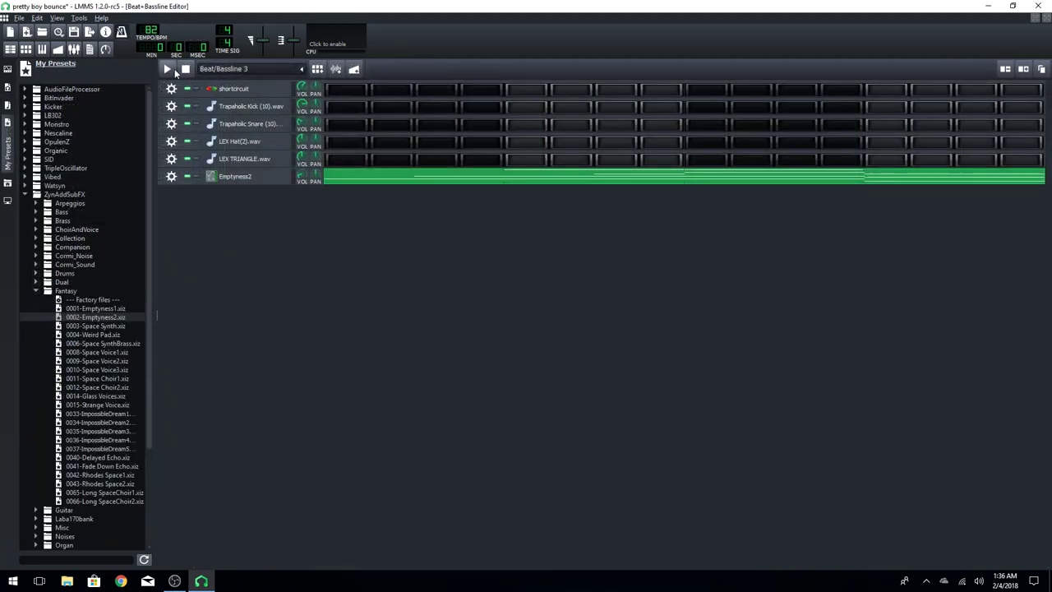
Step: Look through the Emptyness2 instrument's plugin, envelope, arpeggio, effects and MIDI settings while Beat/Bassline 3 plays
left_click(247, 179)
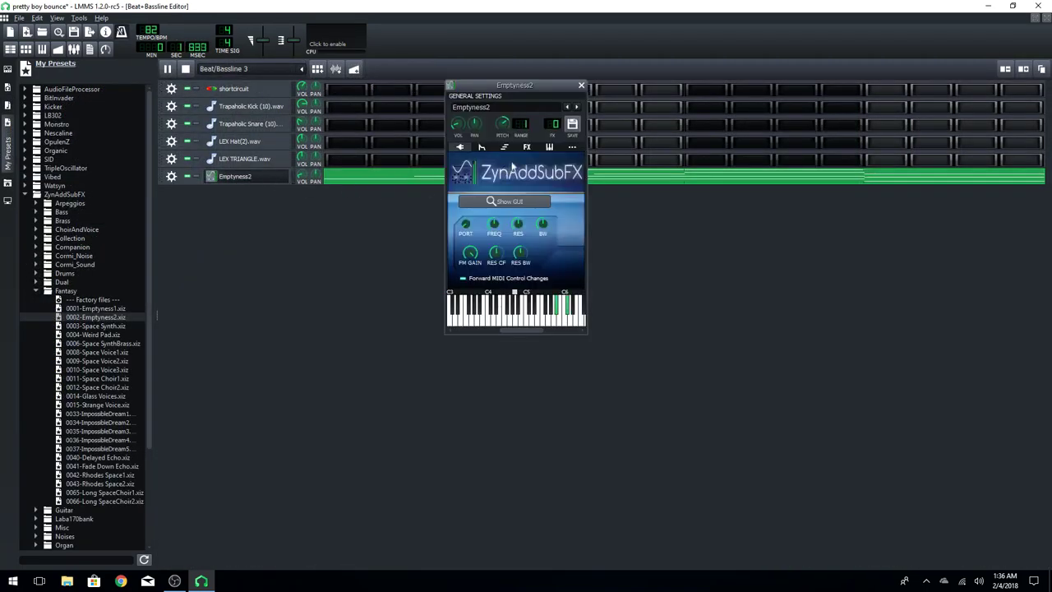
left_click(526, 147)
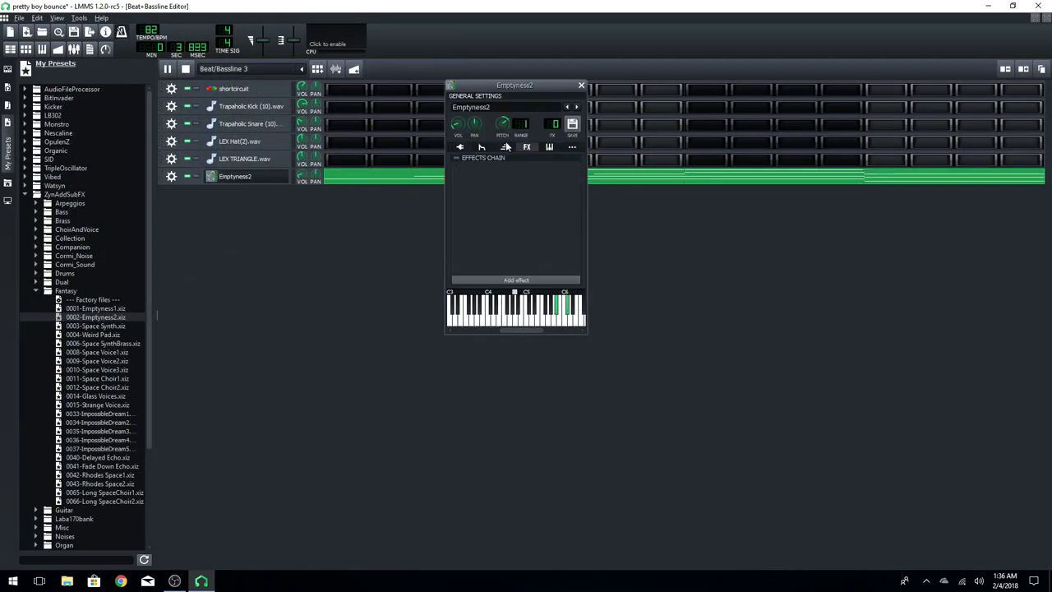
left_click(505, 147)
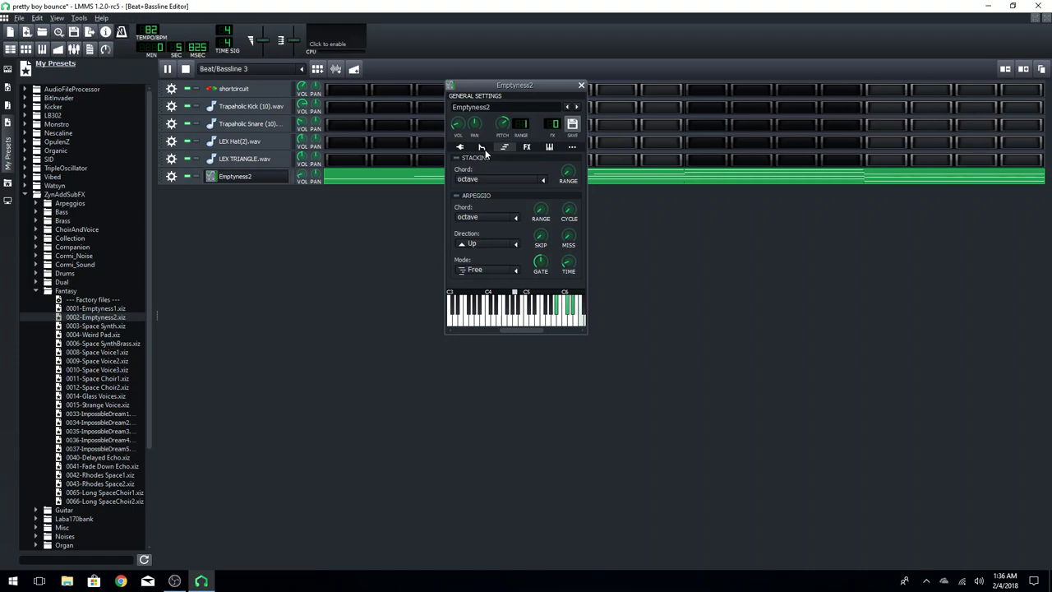
left_click(483, 148)
left_click(462, 148)
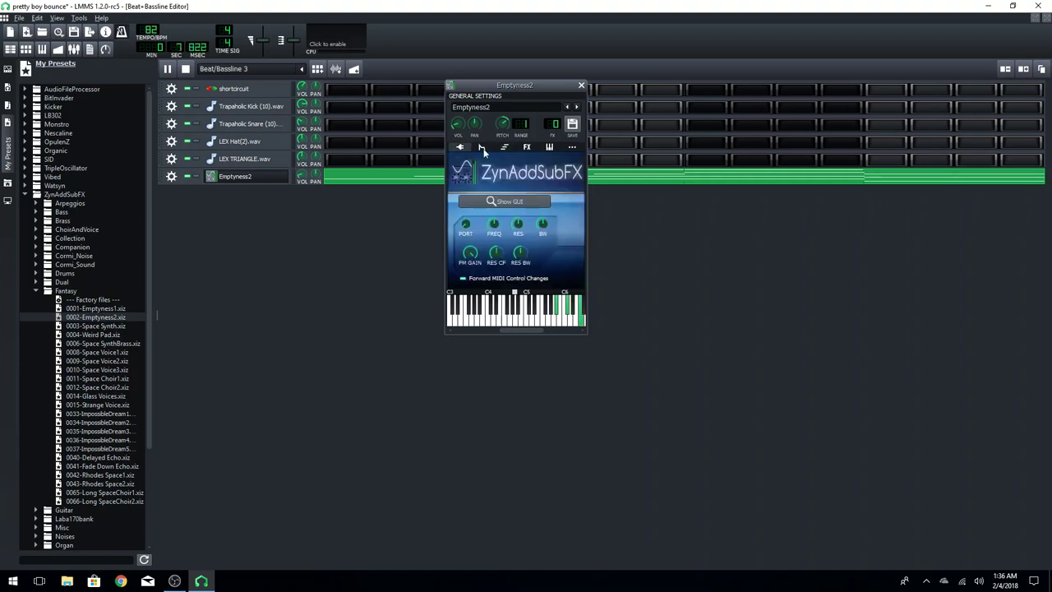
left_click(483, 148)
left_click(548, 148)
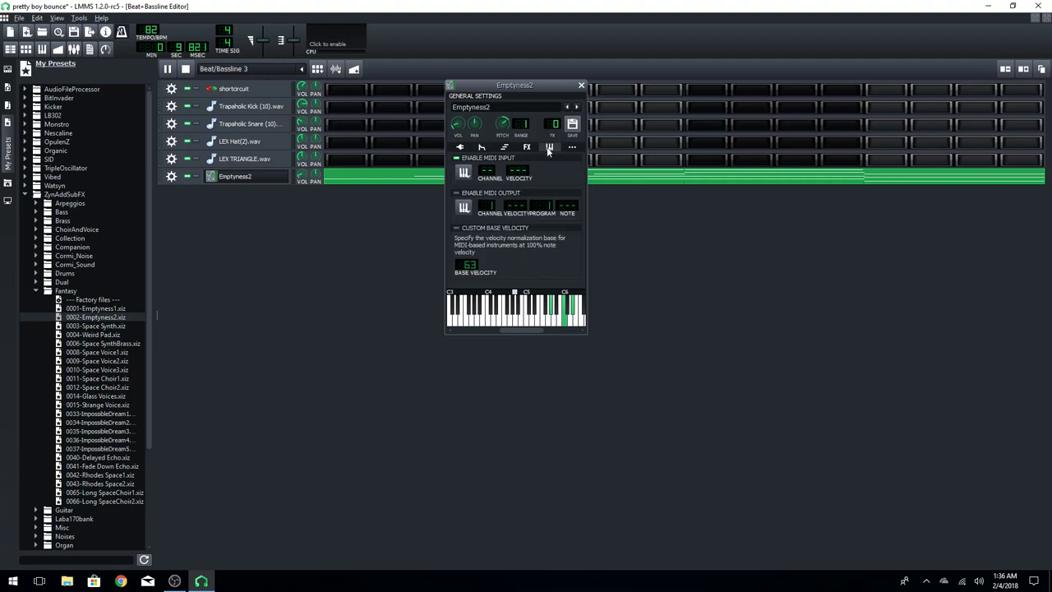
Step: Add the LFO Phaser to Emptyness2's effects chain and adjust its channel 1 LFO rate
left_click(527, 147)
left_click(519, 280)
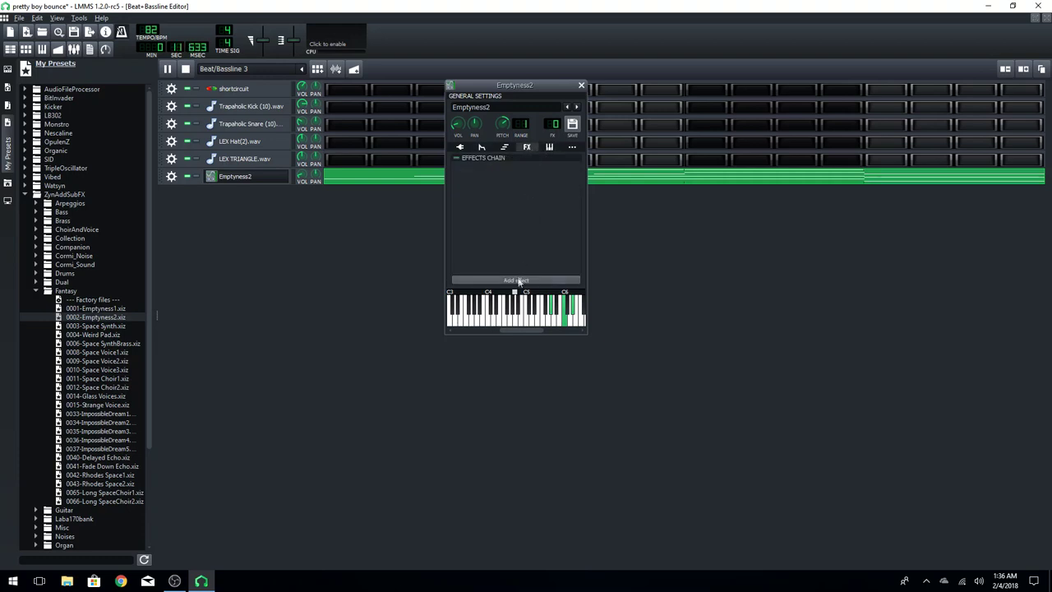
type("lfo")
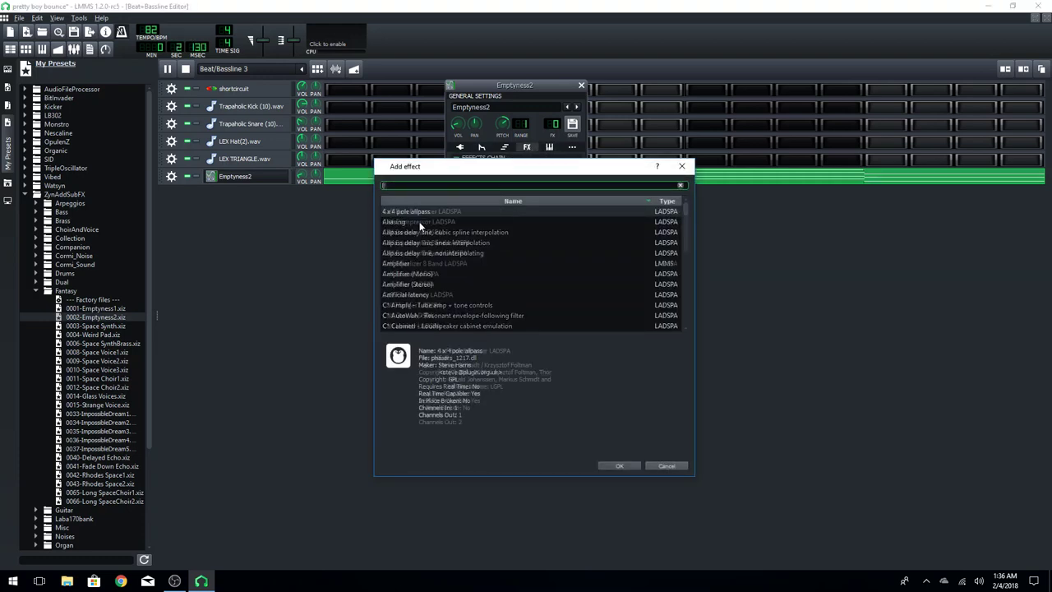
key("Return")
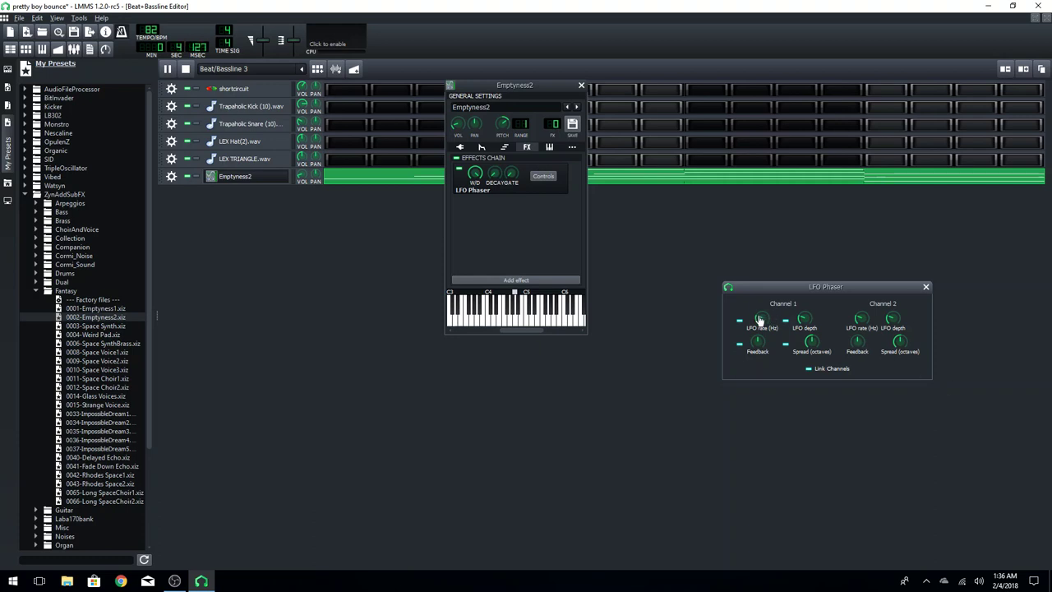
left_click(766, 323)
left_click_drag(761, 318, 761, 319)
right_click(762, 323)
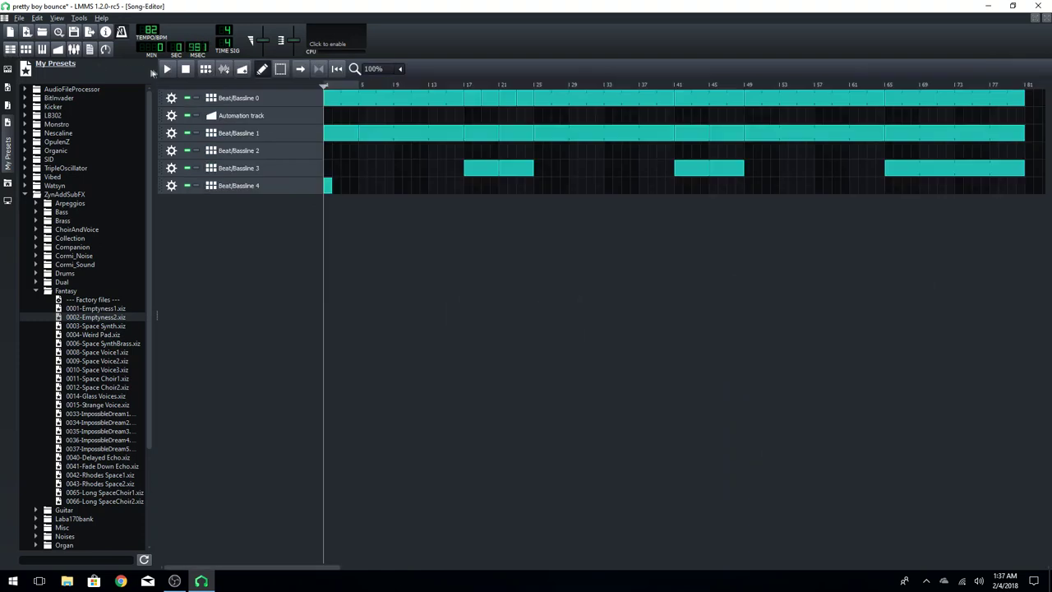
Step: Delete the Beat/Bassline 4 block at bar 1 of the song and open the Beat/Bassline 4 pattern
left_click(167, 70)
middle_click(330, 186)
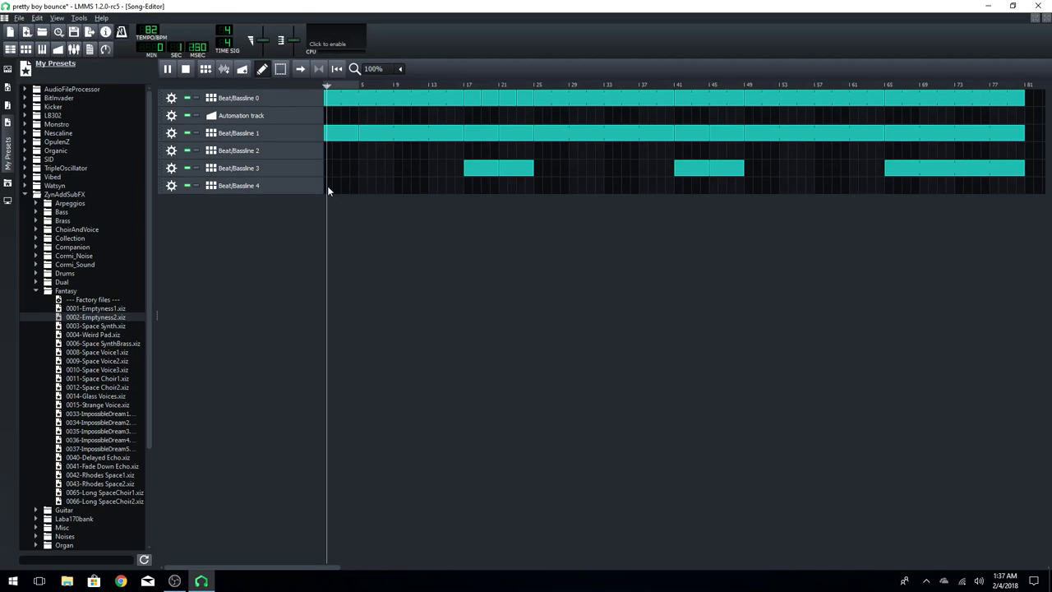
left_click(246, 186)
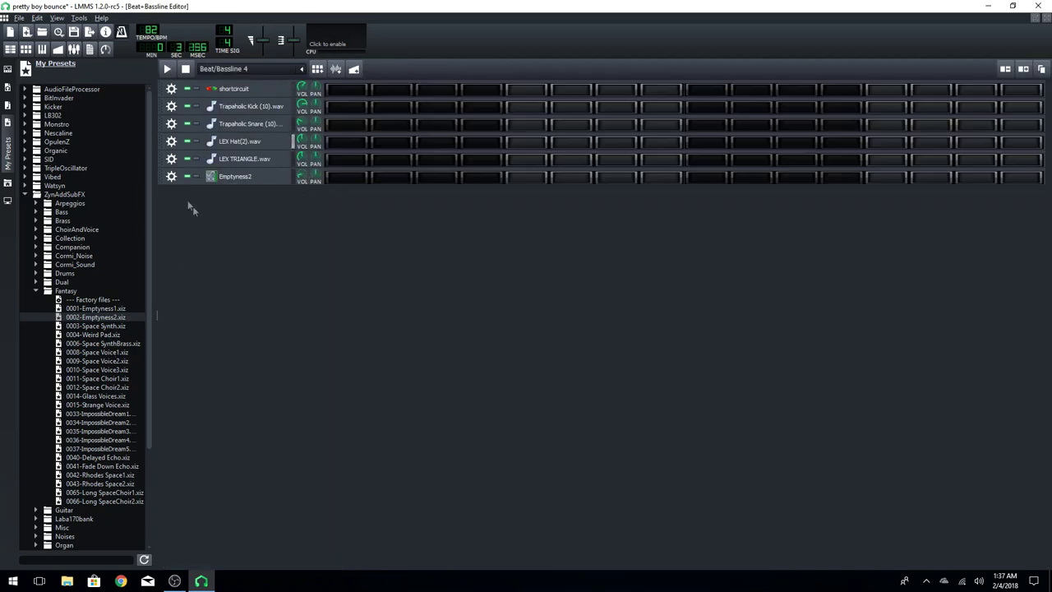
left_click(170, 176)
mouse_move(208, 231)
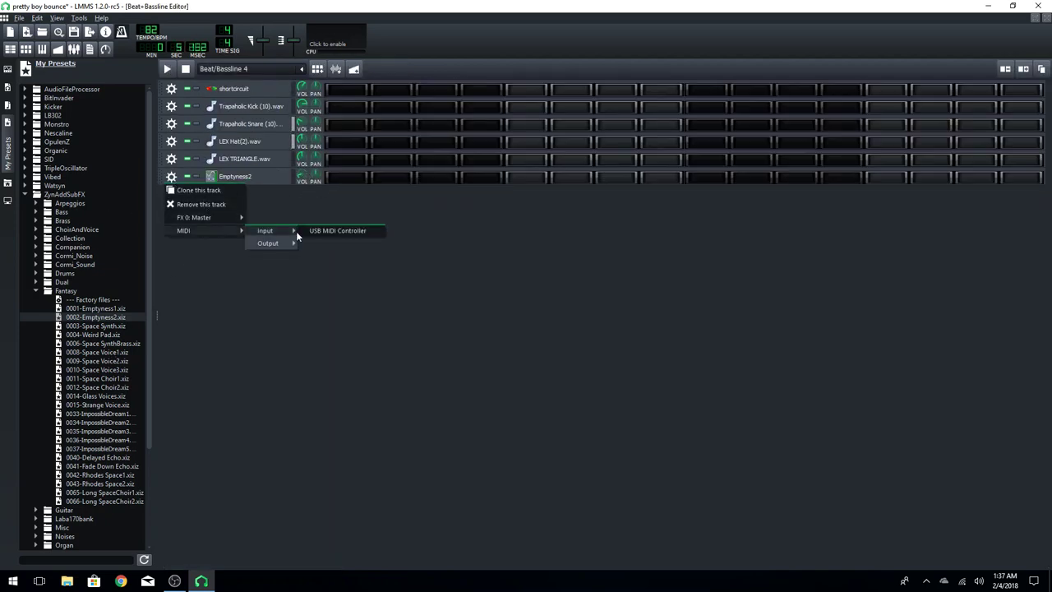
left_click(387, 295)
Step: Browse the ZynAddSubFX Fantasy, Dual, Collection and Brass presets and the TripleOscillator presets for another sound
left_click(98, 443)
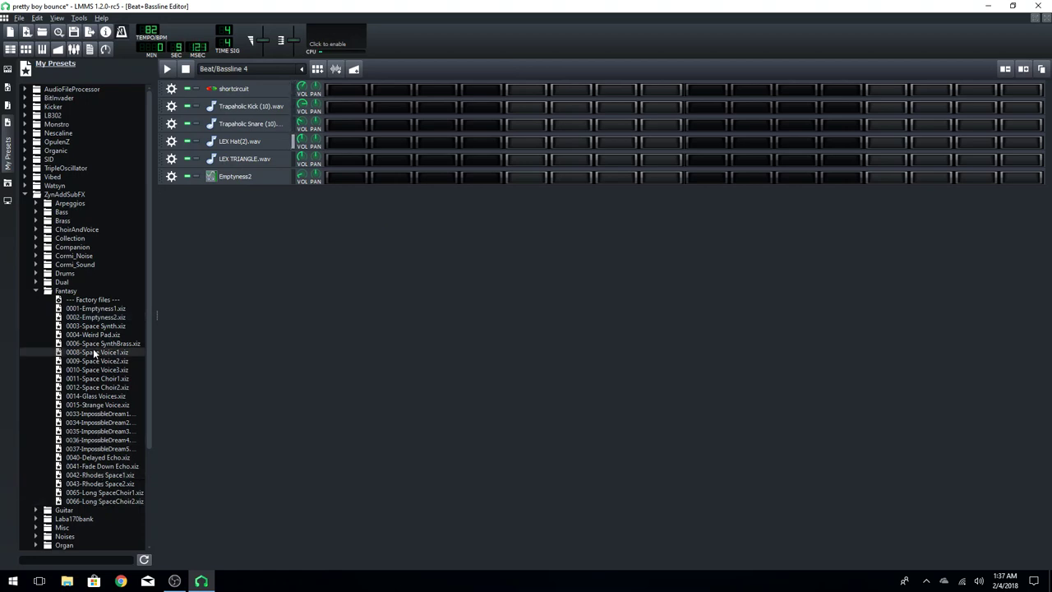
left_click(36, 291)
left_click(37, 282)
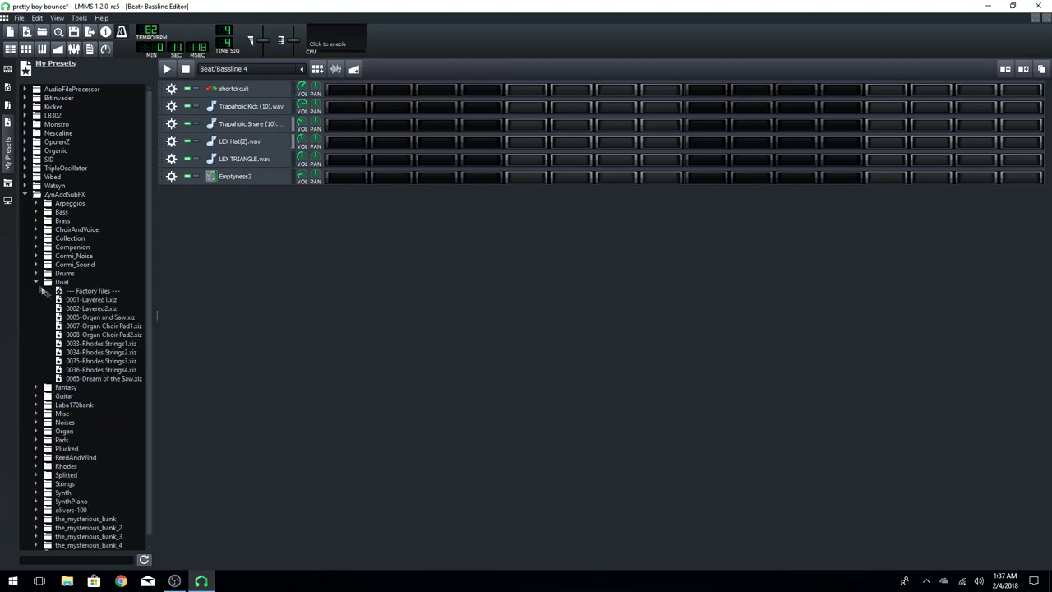
left_click(36, 282)
left_click(36, 238)
left_click(36, 237)
left_click(35, 220)
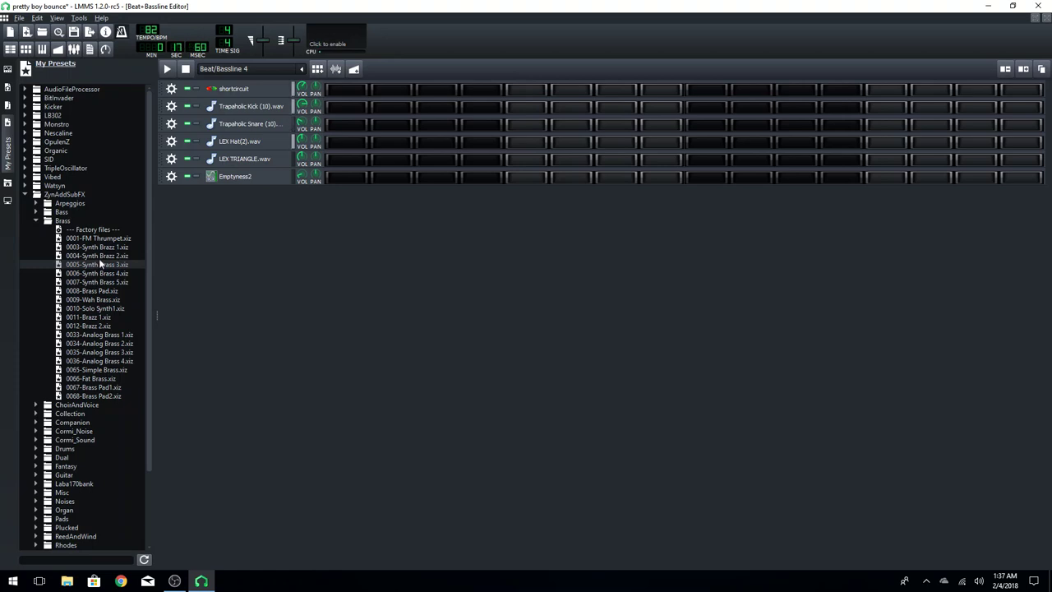
left_click(35, 221)
left_click(25, 194)
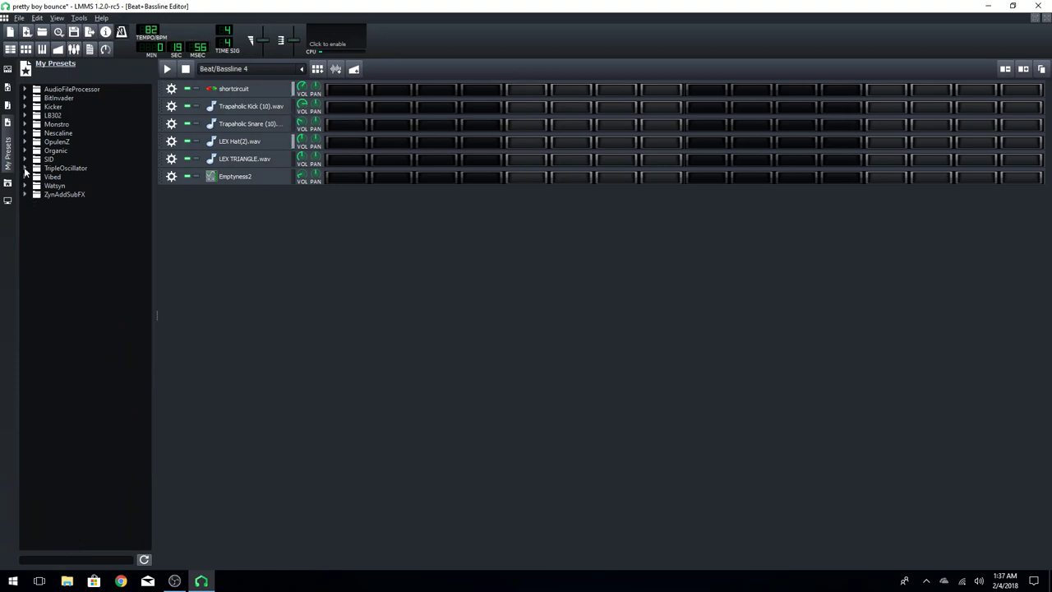
left_click(25, 168)
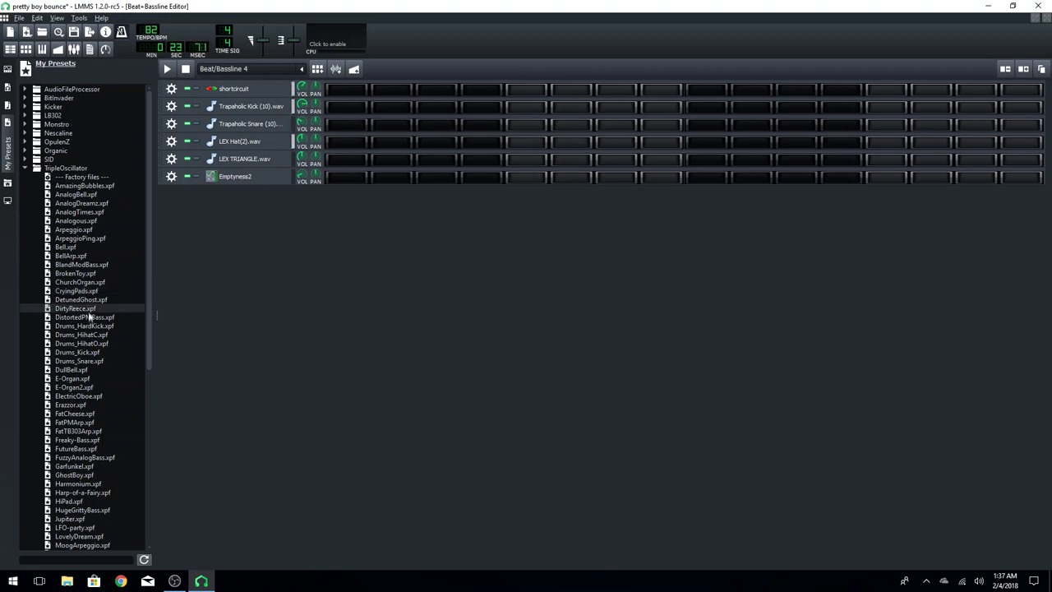
scroll(92, 344, "down", 3)
scroll(96, 342, "up", 3)
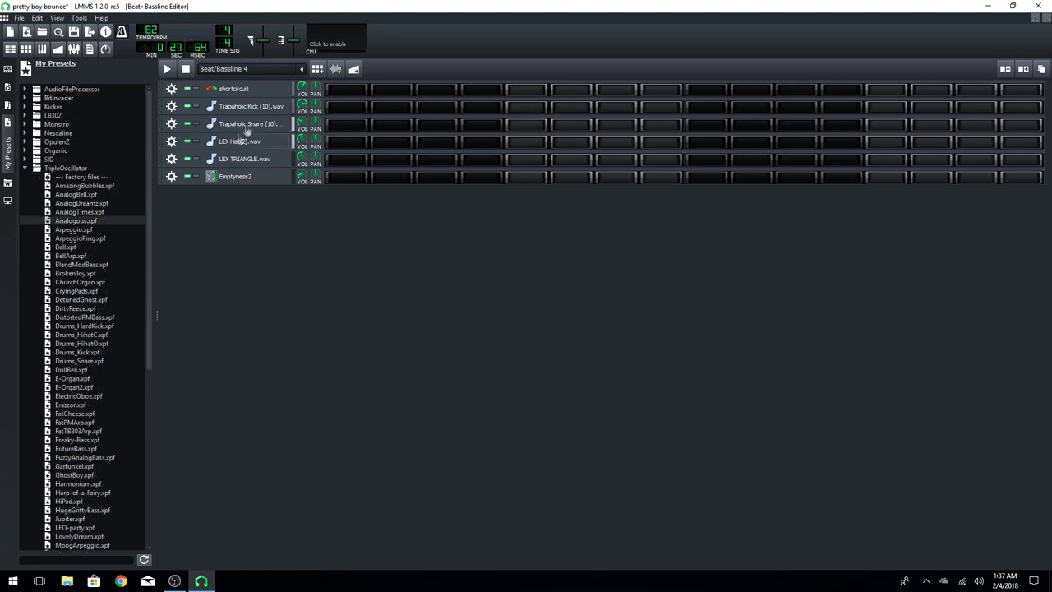
Step: Place a Beat/Bassline 2 block at bar 17 of the song, then open its pattern and adjust the LEX TRIANGLE.wav volume
left_click(186, 69)
scroll(232, 72, "up", 1)
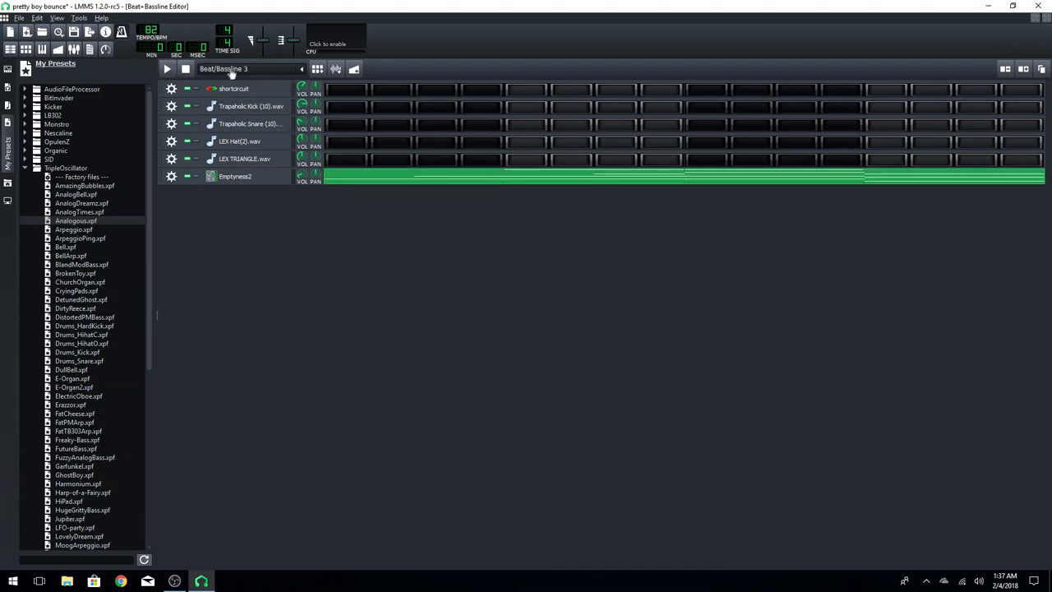
left_click(10, 49)
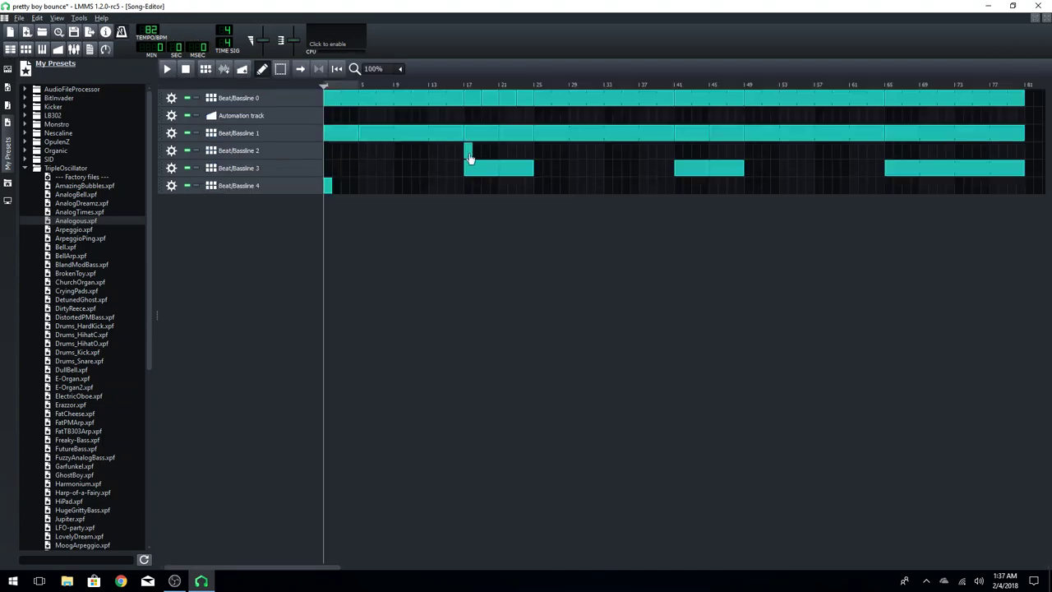
left_click(460, 86)
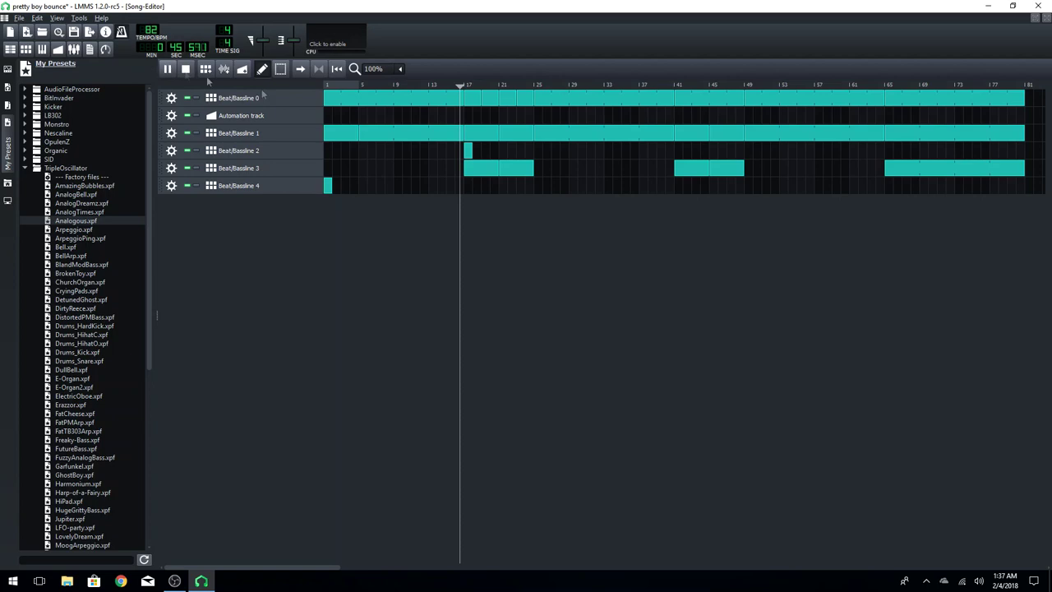
mouse_move(472, 156)
left_mouse_down()
mouse_move(395, 153)
mouse_move(470, 158)
mouse_move(398, 156)
mouse_move(463, 169)
left_mouse_up()
double_click(400, 155)
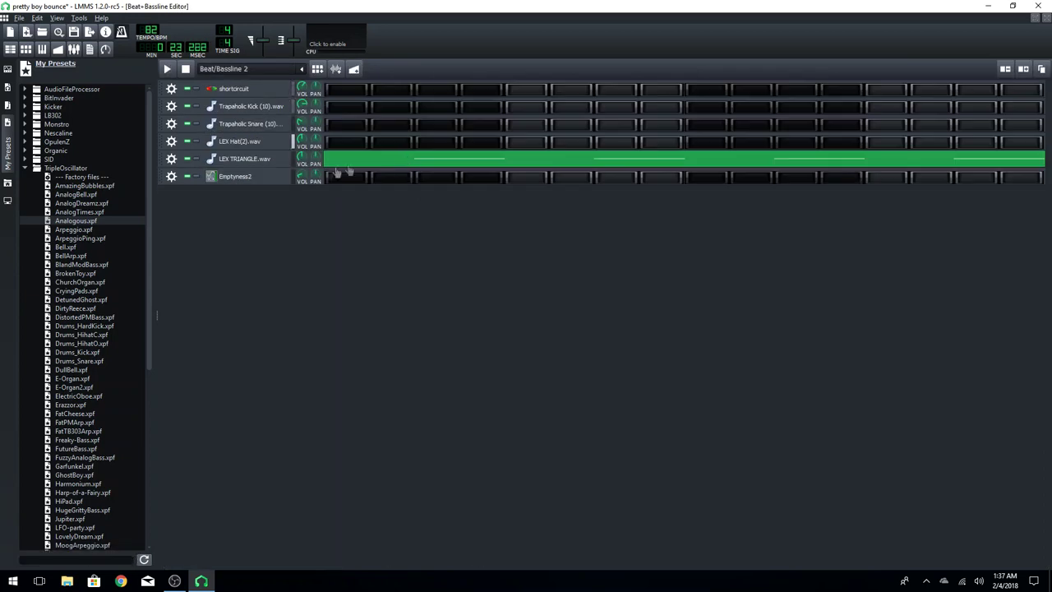
left_click(301, 156)
left_click_drag(301, 157, 301, 157)
Step: Add LEX Hat(1).wav from the LEX HATZ folder as a new track in Beat/Bassline 2 and open its piano roll
left_click(25, 169)
left_click(9, 103)
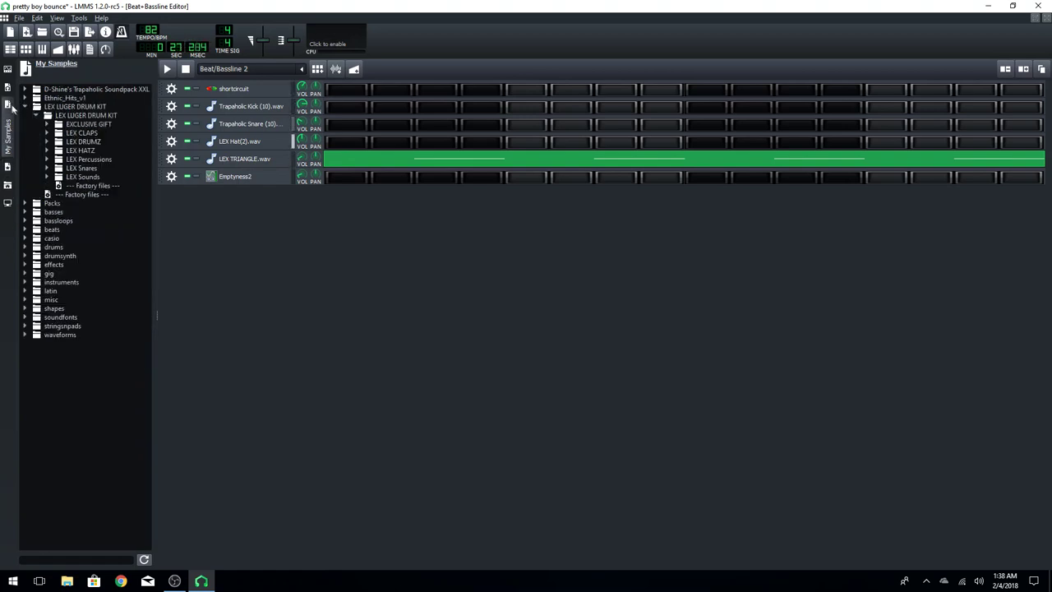
left_click(47, 152)
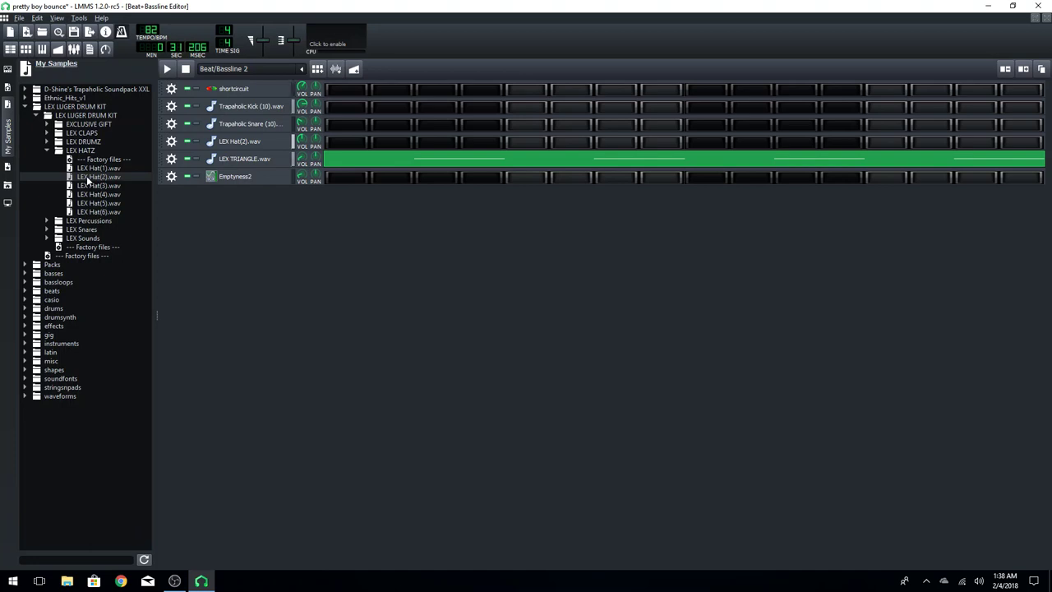
left_click_drag(89, 168, 332, 221)
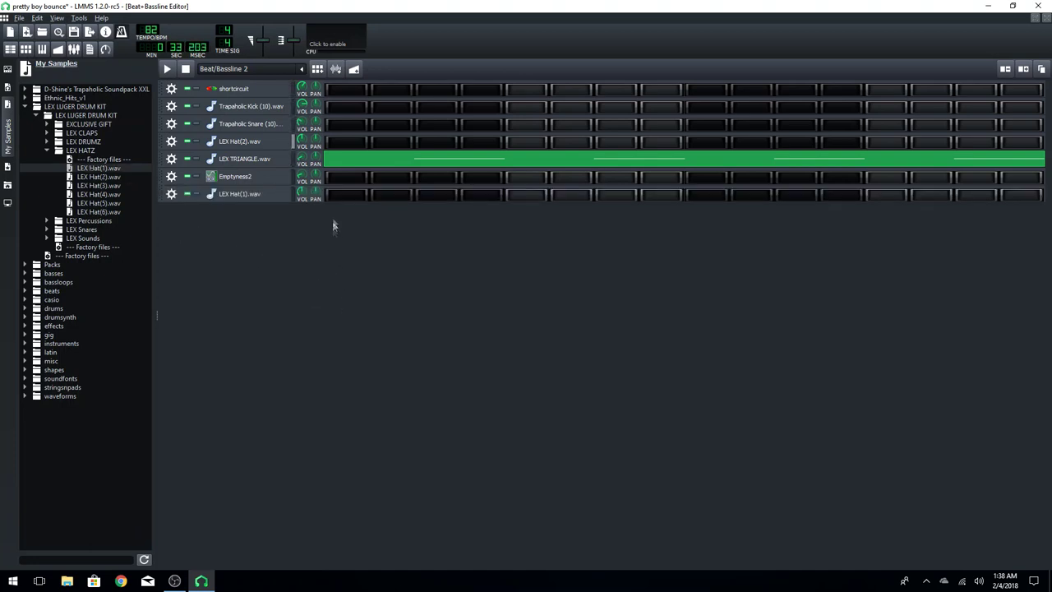
right_click(353, 197)
left_click(368, 204)
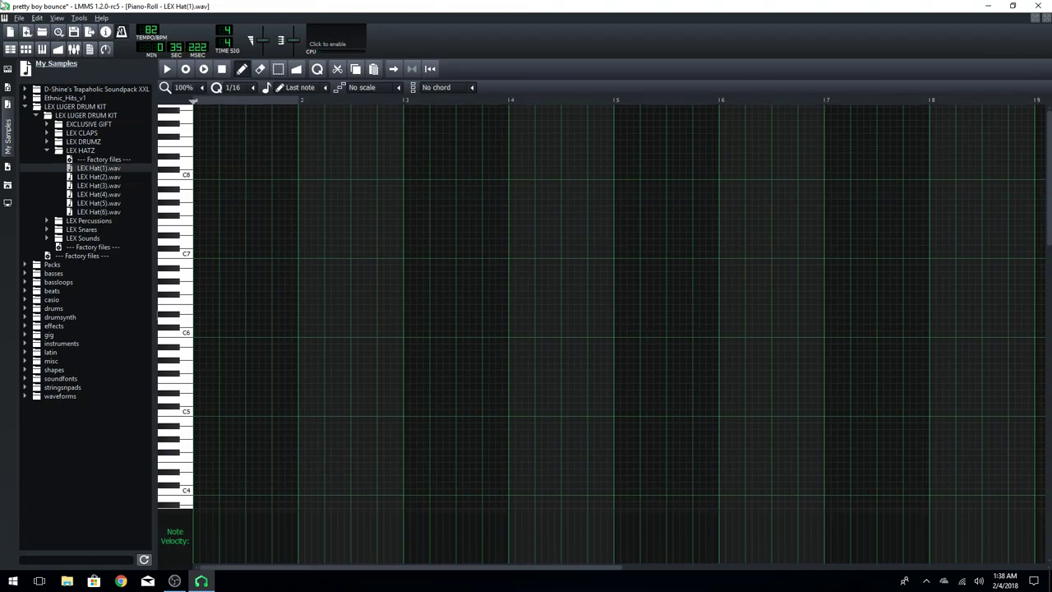
Step: Record an evenly spaced hat pattern on a single pitch for LEX Hat(1).wav in the piano roll, from bar 1 into bar 4
left_click(221, 69)
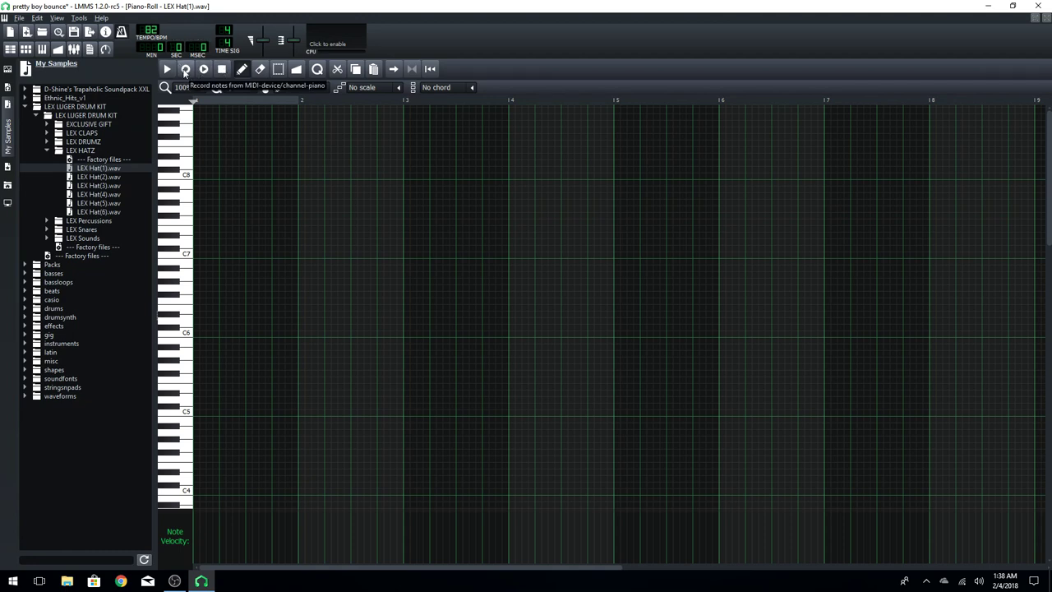
left_click(185, 69)
key("y")
key("y")
key("y")
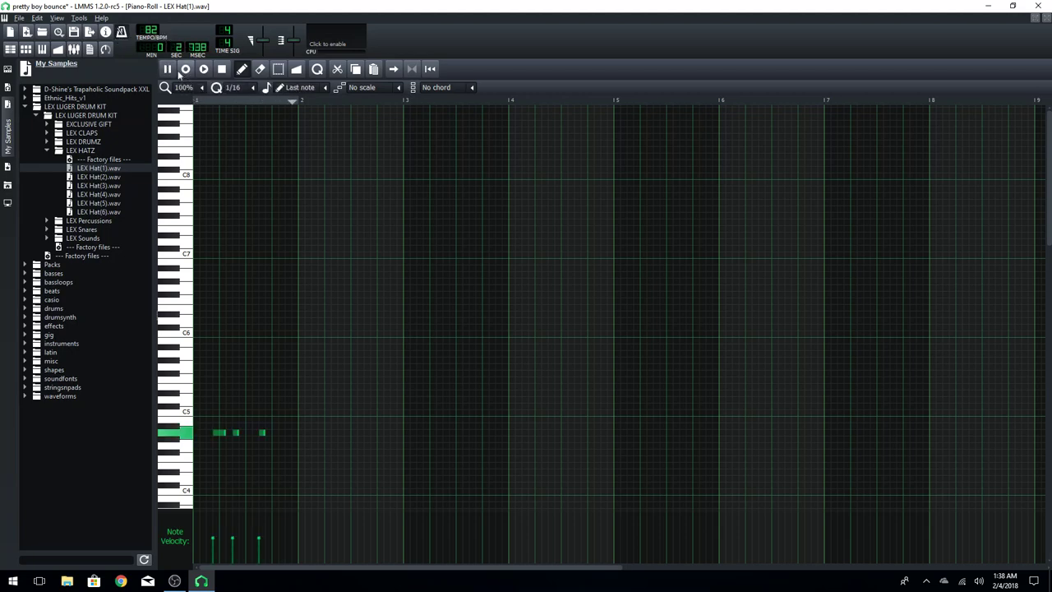
key("y")
key("y")
key("y")
key("y")
key("y")
key("y")
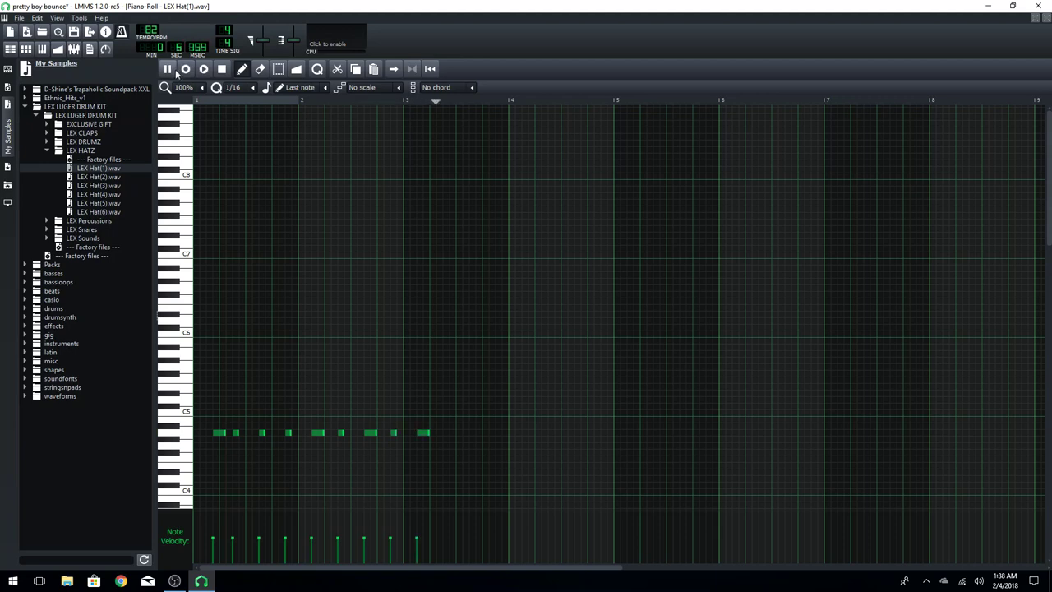
key("y")
key("y")
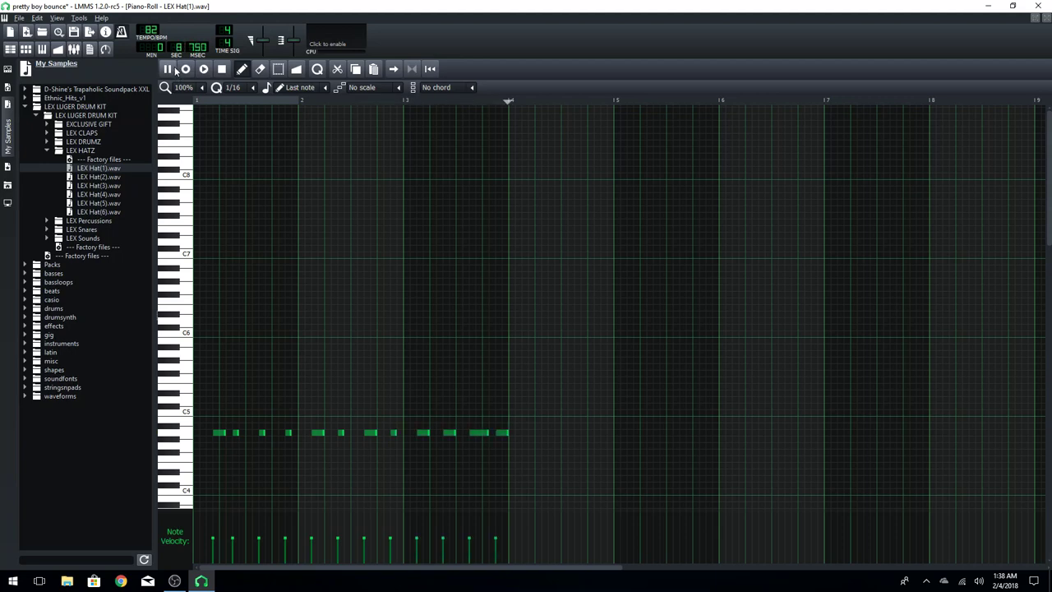
key("y")
key("y")
key("y")
key("y")
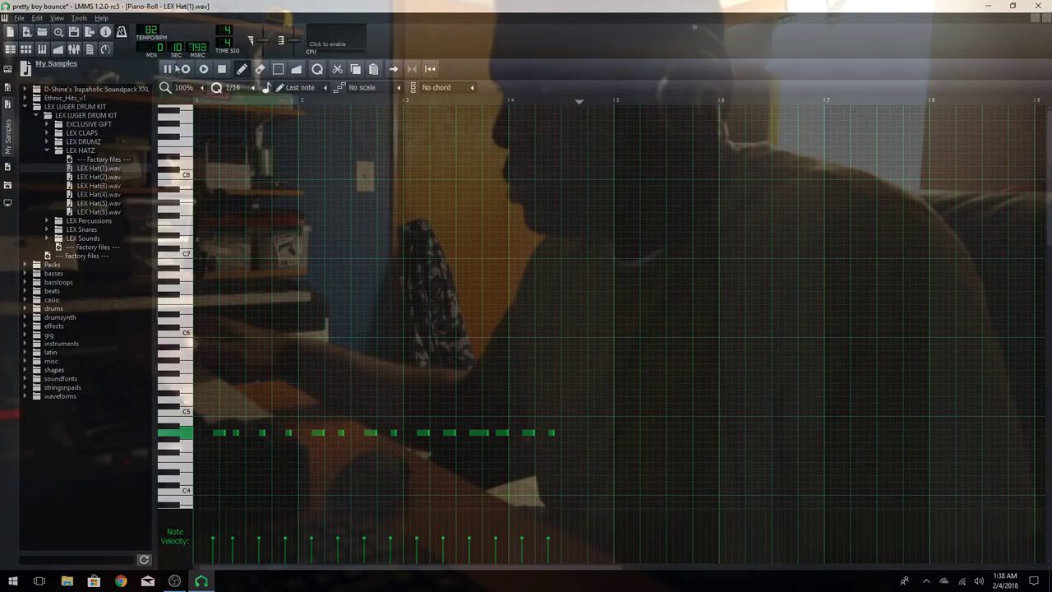